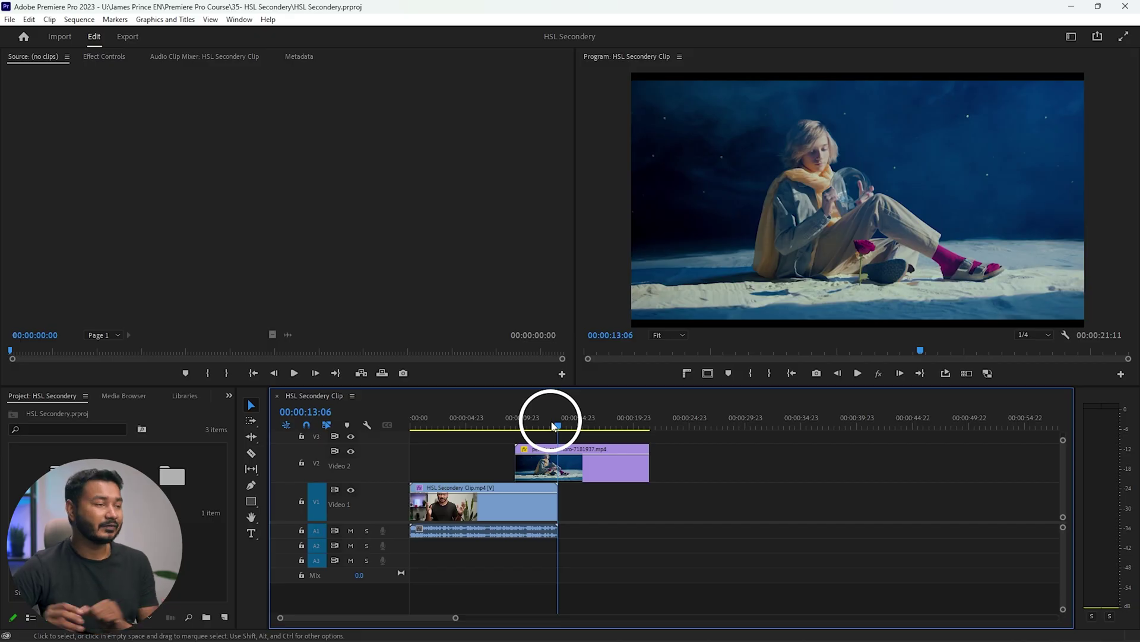
# - Open the Help menu in the menu bar
pyautogui.click(269, 19)
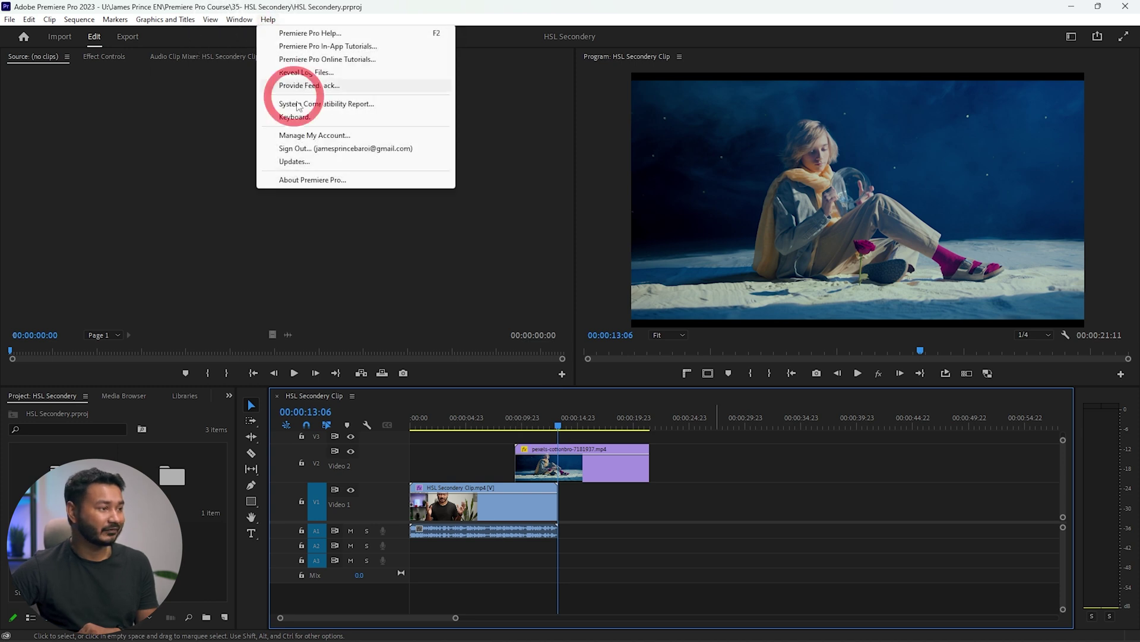
# - View the About Premiere Pro screen (version 23.0.0), close it, and park the playhead at 00:00:13:06
pyautogui.click(318, 181)
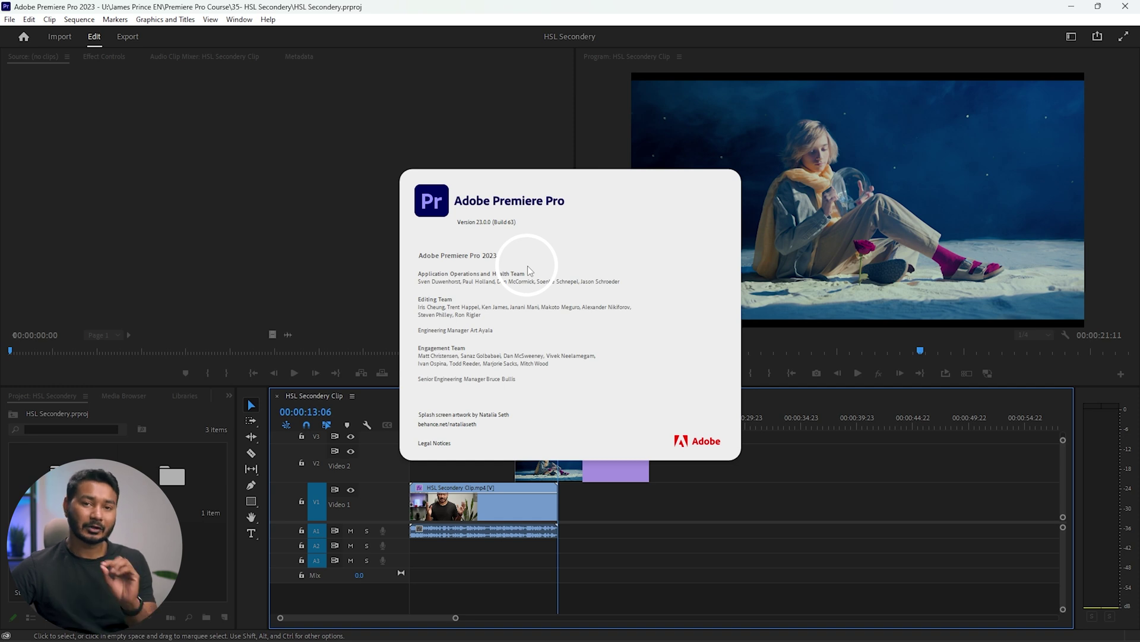
pyautogui.click(586, 422)
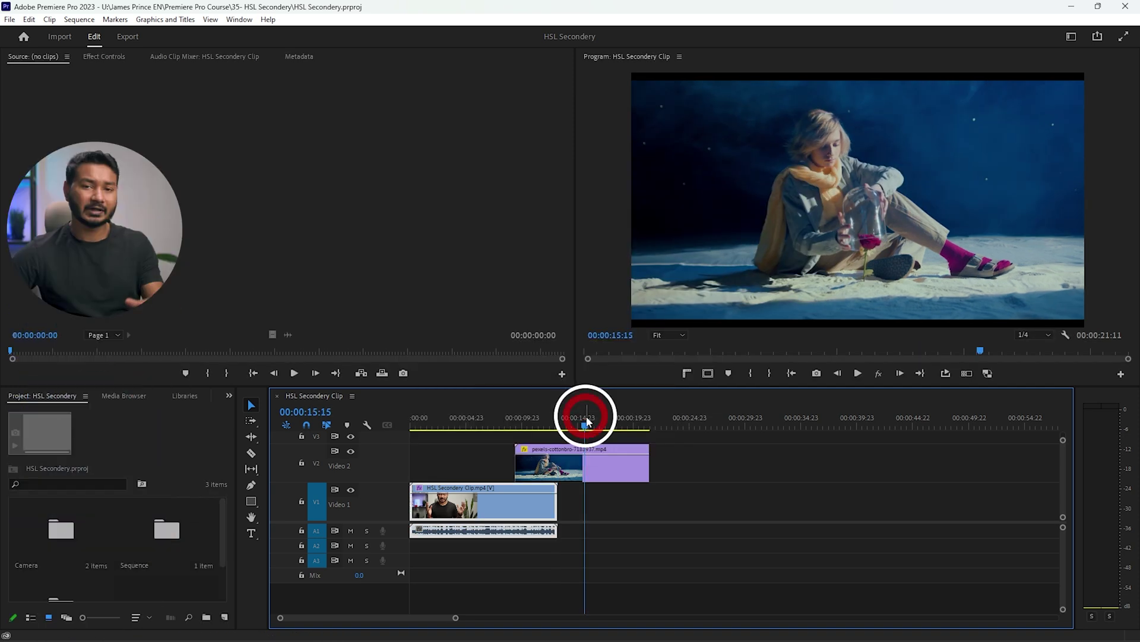
pyautogui.moveTo(587, 421); pyautogui.dragTo(560, 425)
pyautogui.click(38, 396)
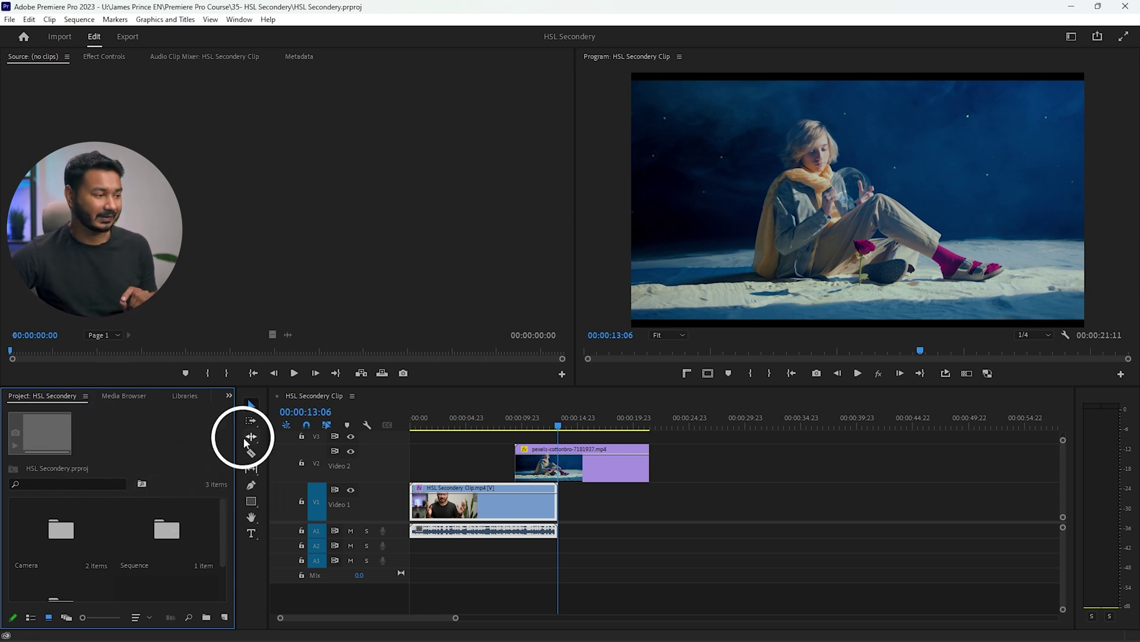
# - Reset the Editing workspace to its saved layout
pyautogui.click(238, 19)
pyautogui.moveTo(336, 33)
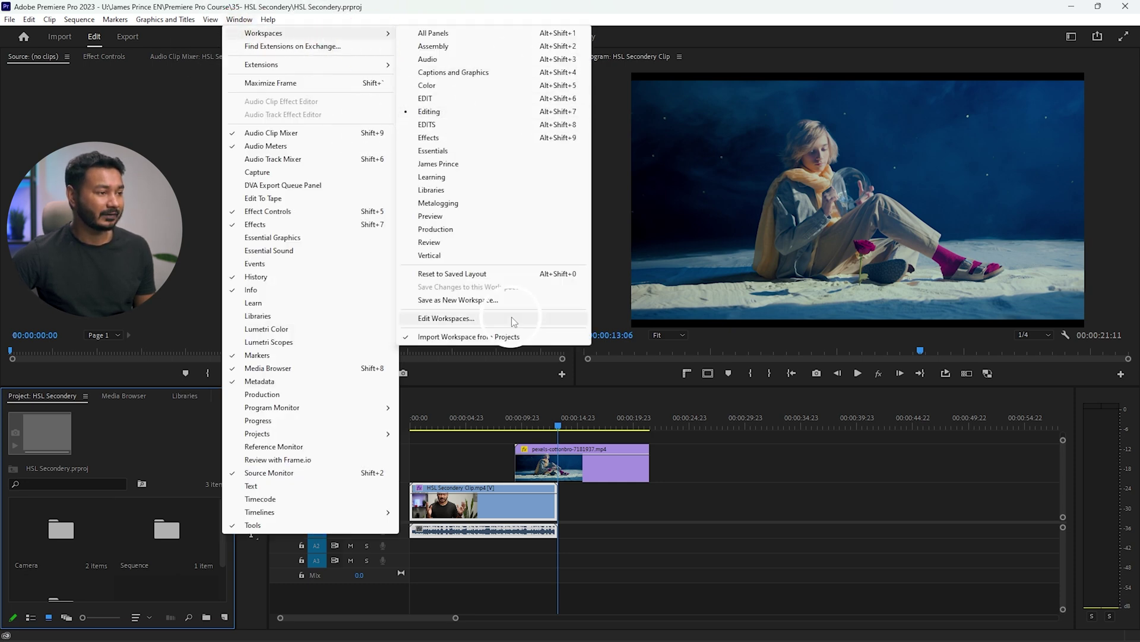
pyautogui.click(504, 273)
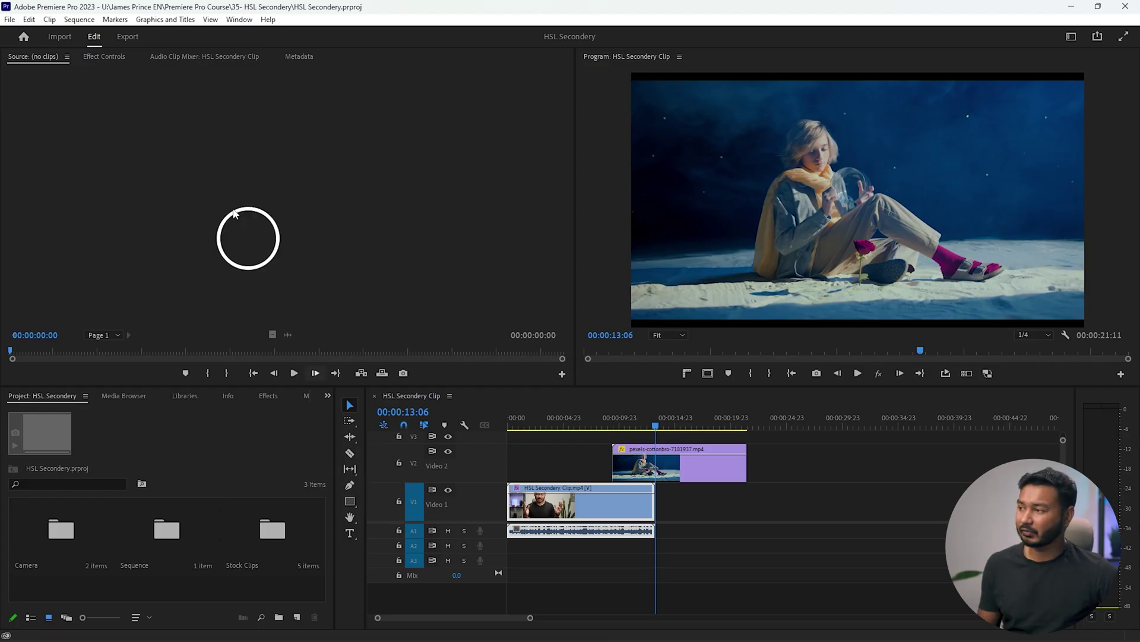
# - Switch to the Essentials workspace and widen the Project panel
pyautogui.click(239, 19)
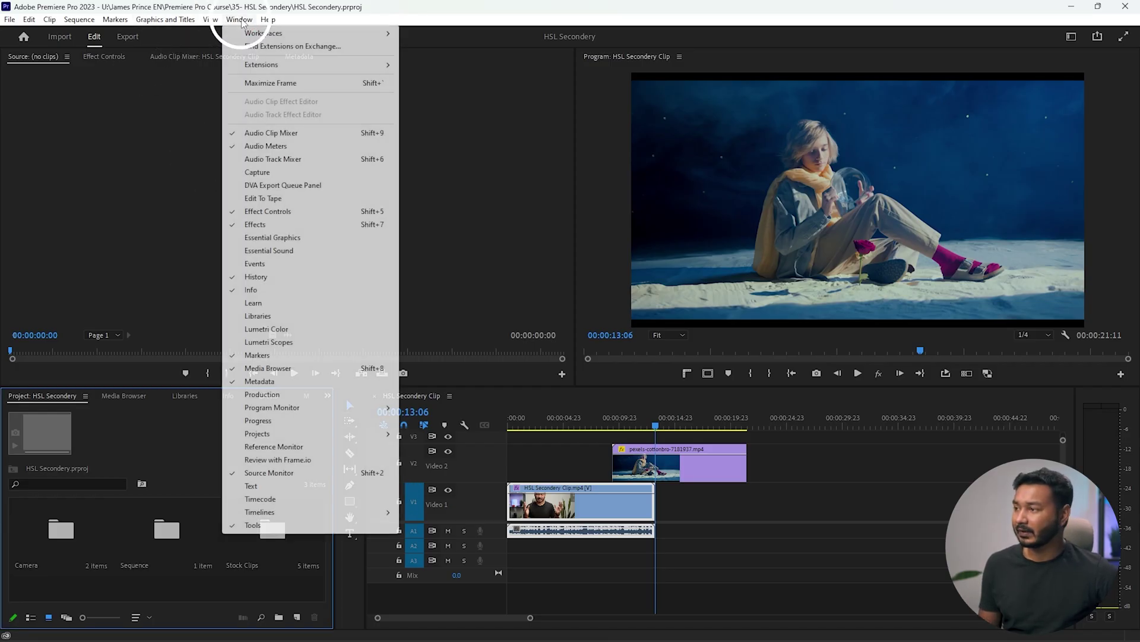
pyautogui.moveTo(290, 35)
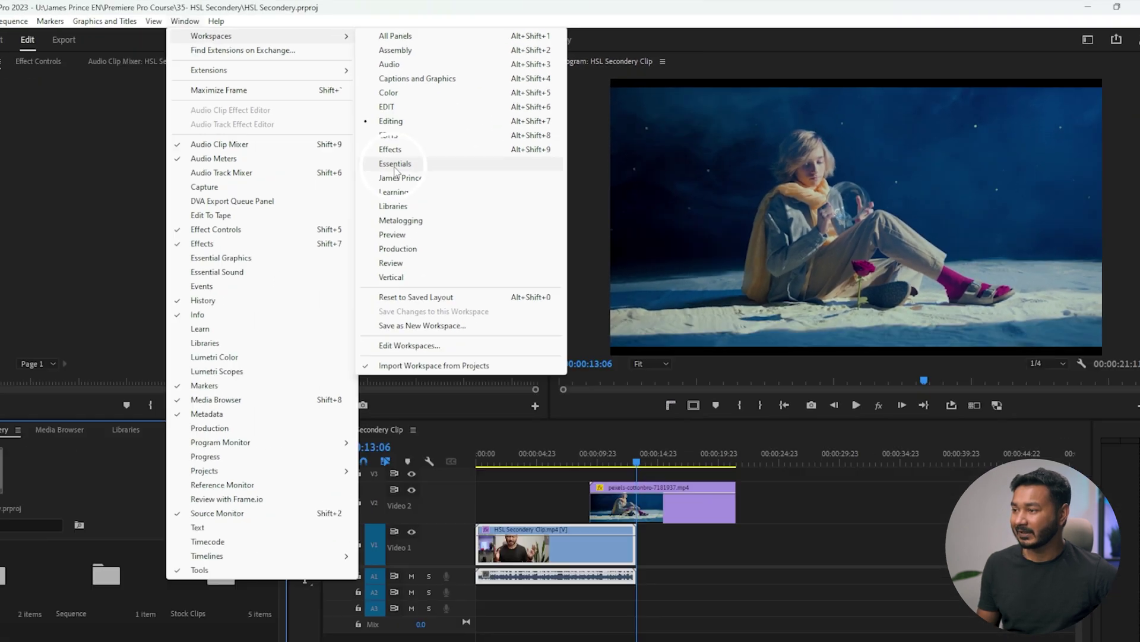
pyautogui.click(191, 226)
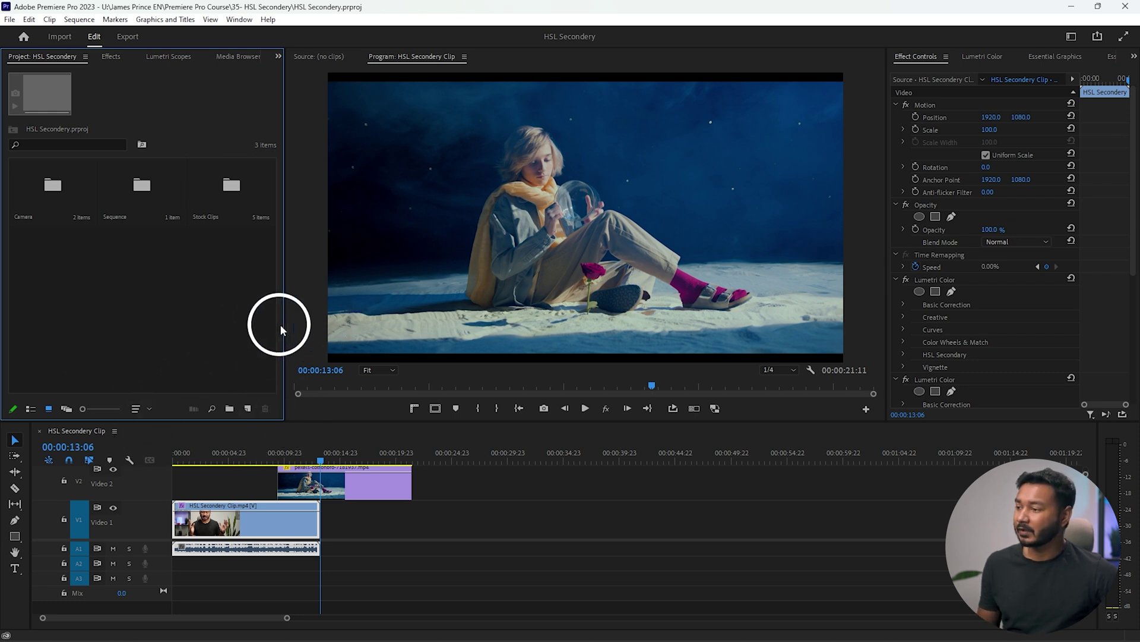
pyautogui.moveTo(279, 288); pyautogui.dragTo(291, 287)
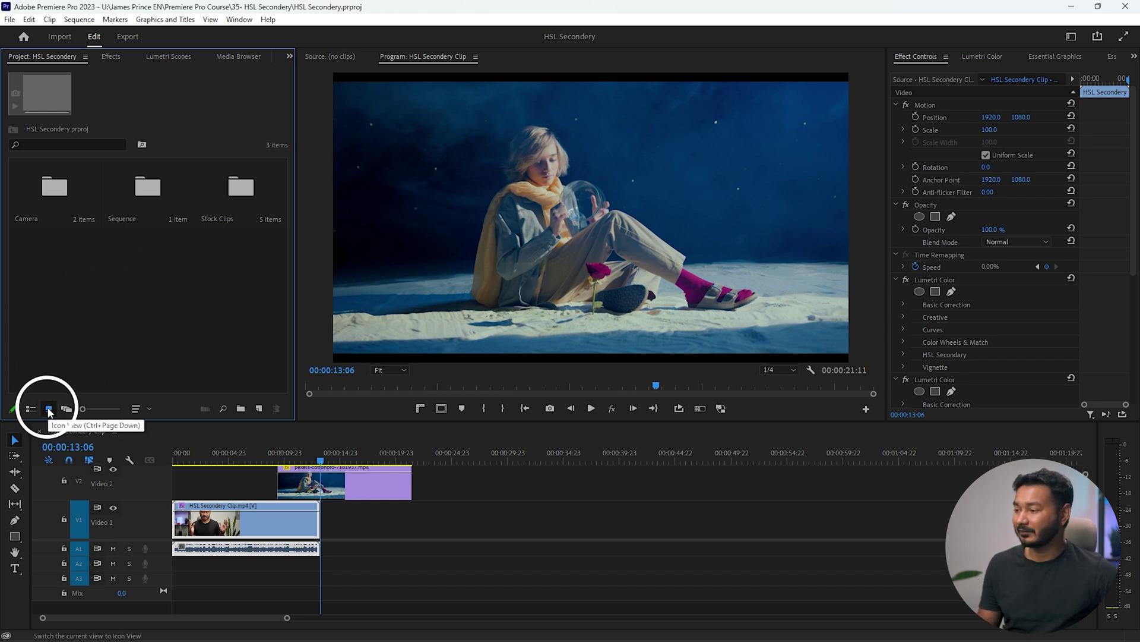
# - Switch the Project panel to List View and expand then collapse the Camera bin
pyautogui.click(29, 409)
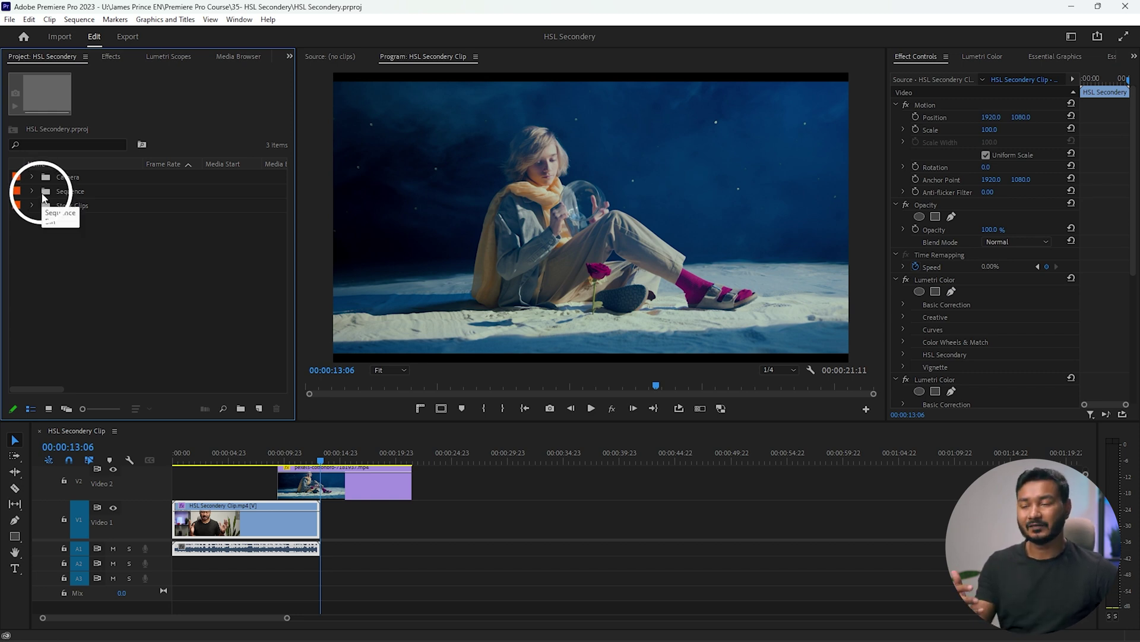
pyautogui.click(31, 176)
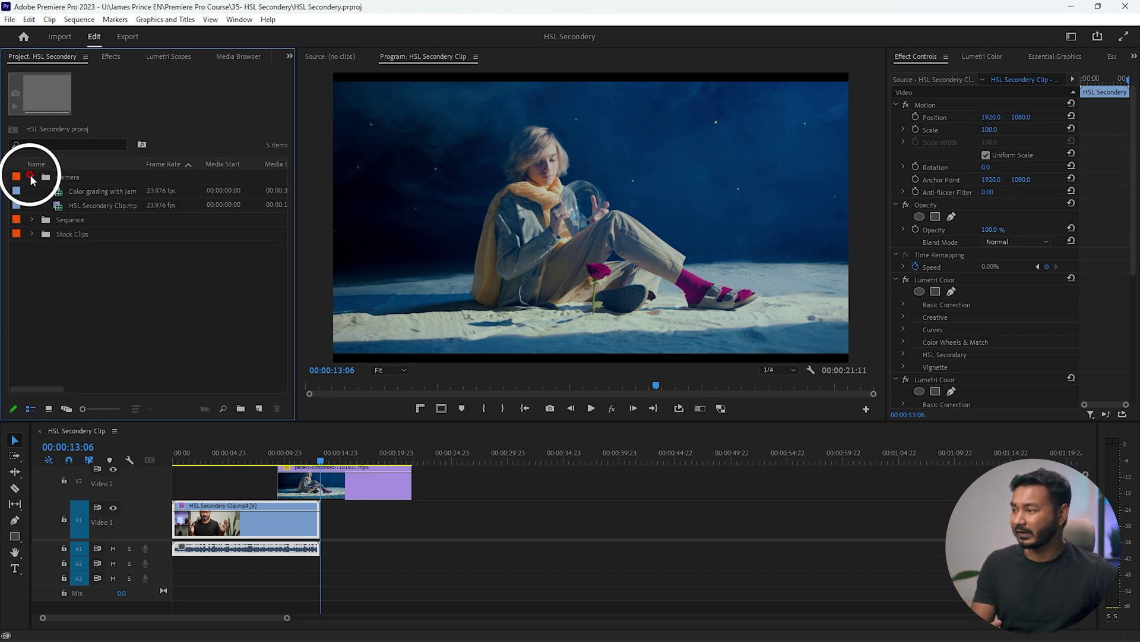
pyautogui.click(63, 180)
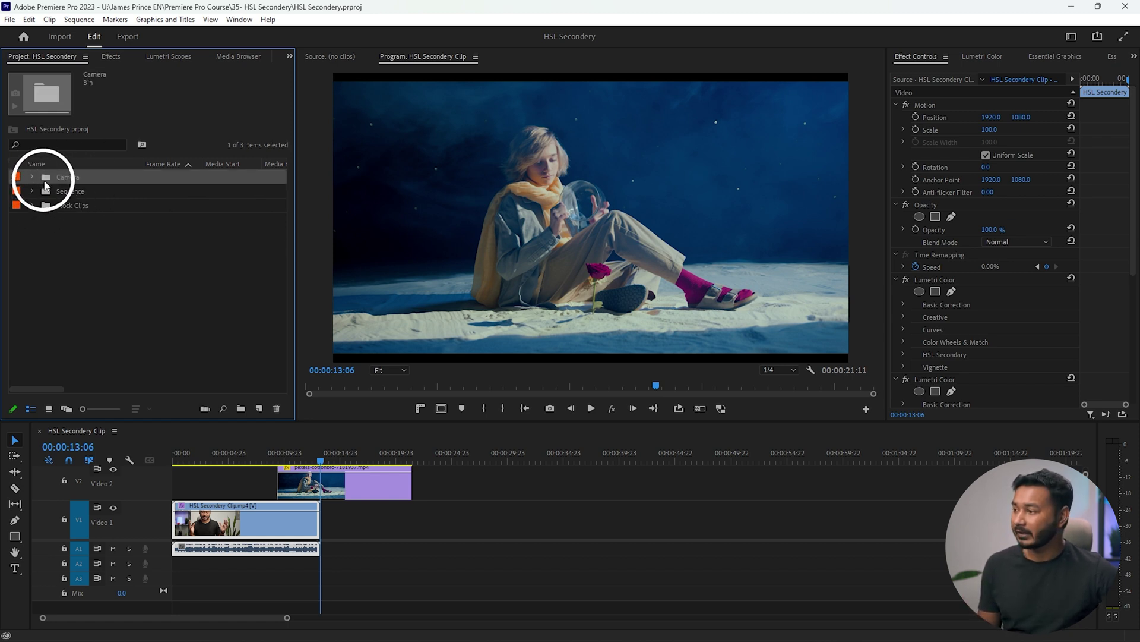
# - Open the Camera bin in its own tab, browse it, then close that tab
pyautogui.doubleClick(44, 181)
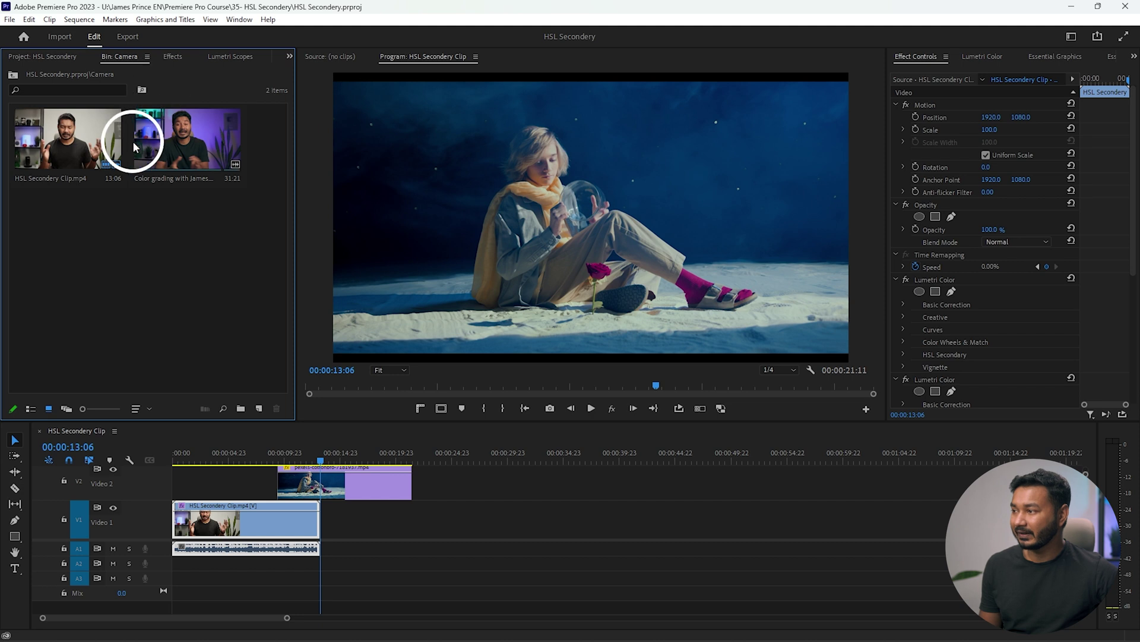
pyautogui.click(29, 56)
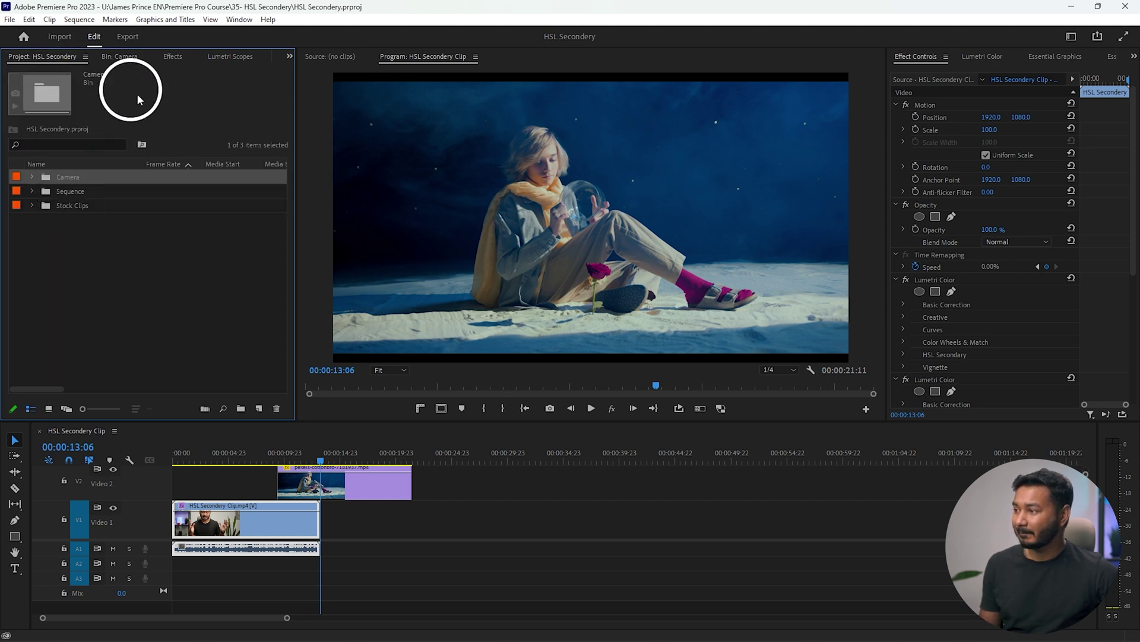
pyautogui.click(120, 59)
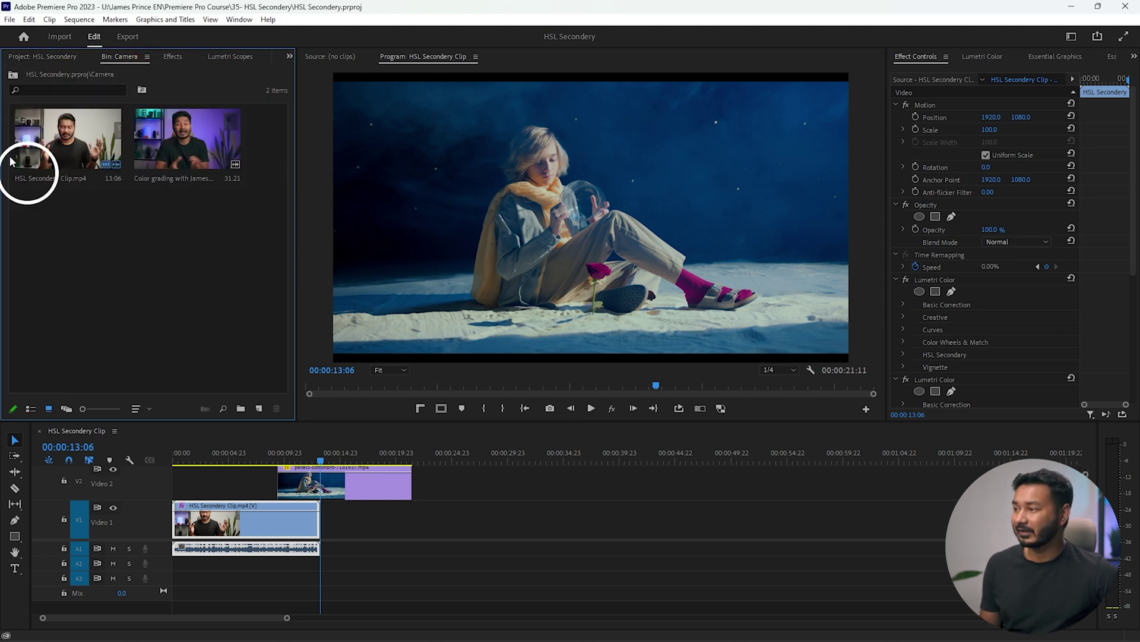
pyautogui.click(148, 57)
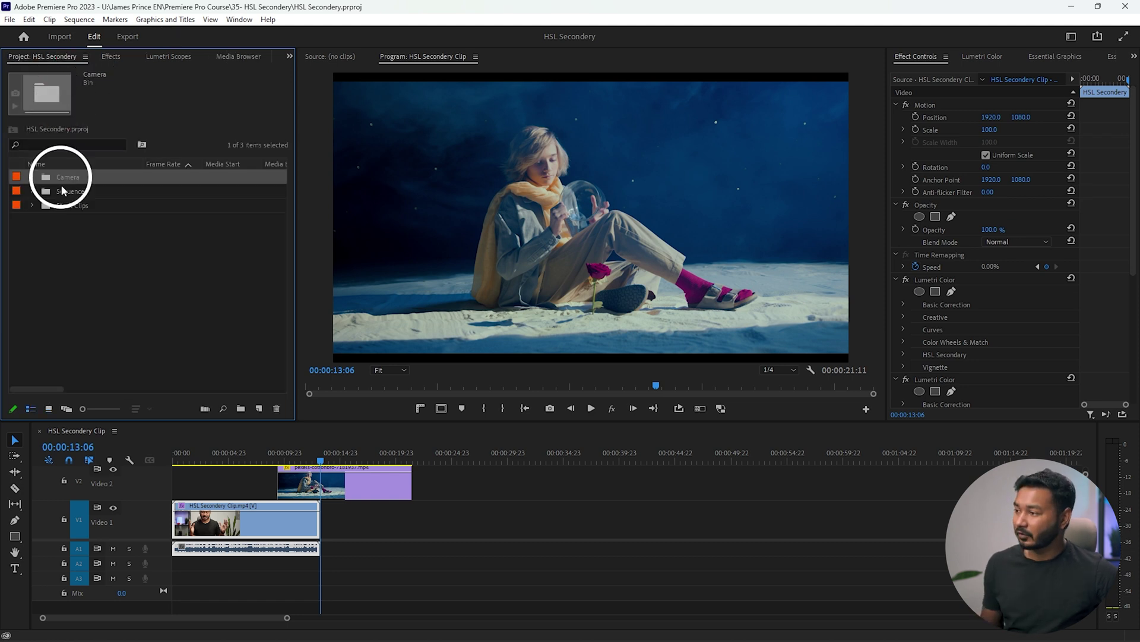
# - Open the Camera bin in place, return to the top level, and expand then collapse it
pyautogui.keyDown('ctrl'); pyautogui.doubleClick(48, 181); pyautogui.keyUp('ctrl')
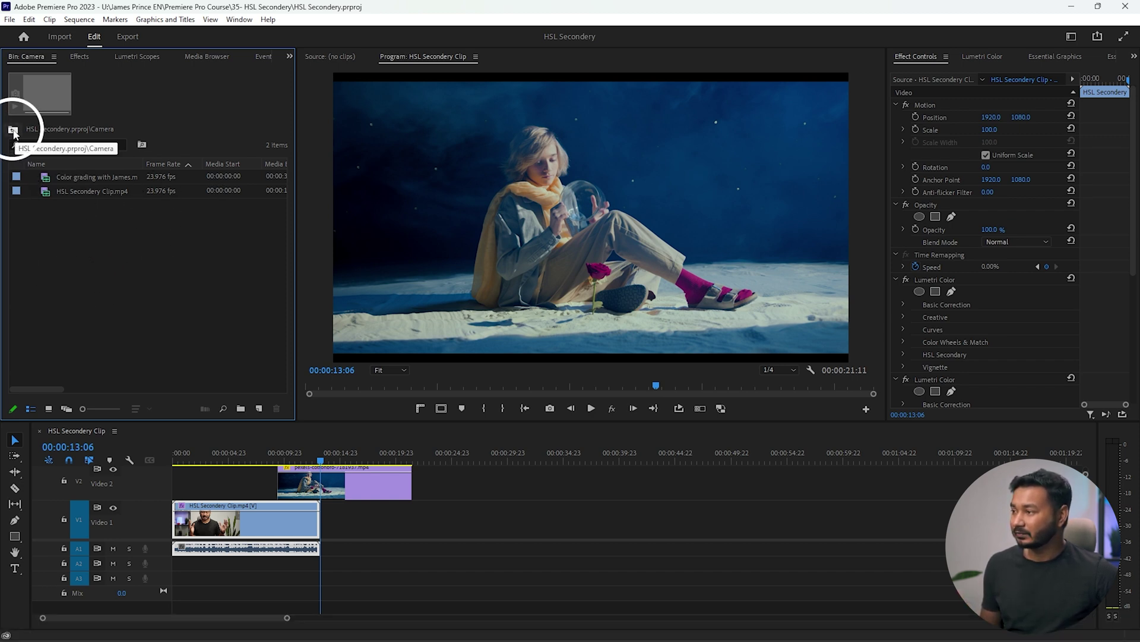
pyautogui.click(13, 131)
pyautogui.click(32, 177)
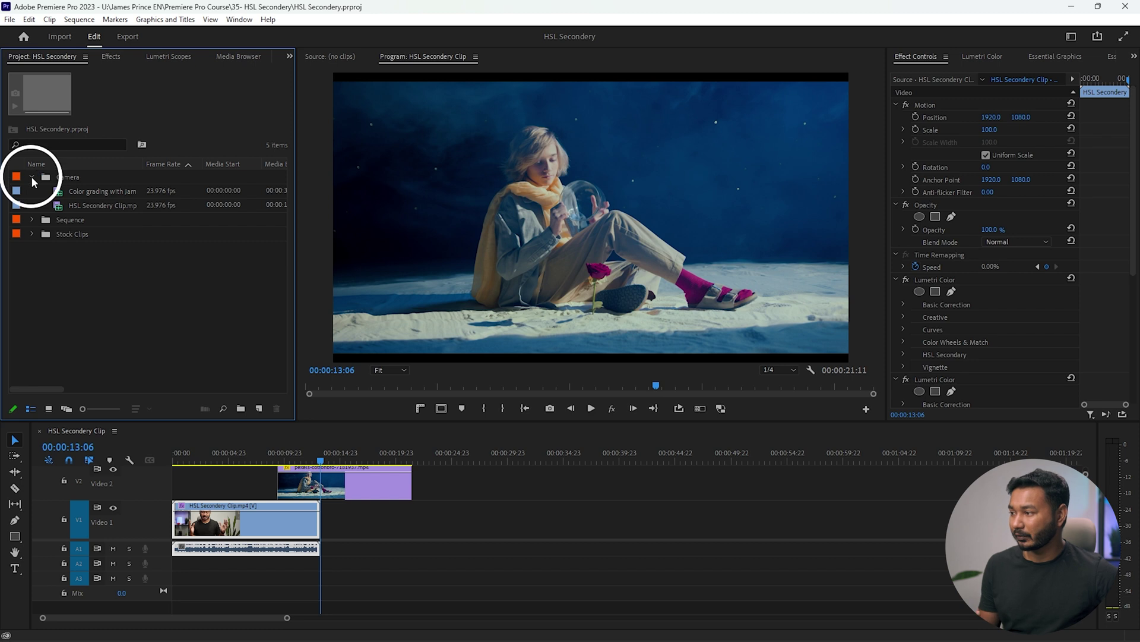
pyautogui.click(32, 177)
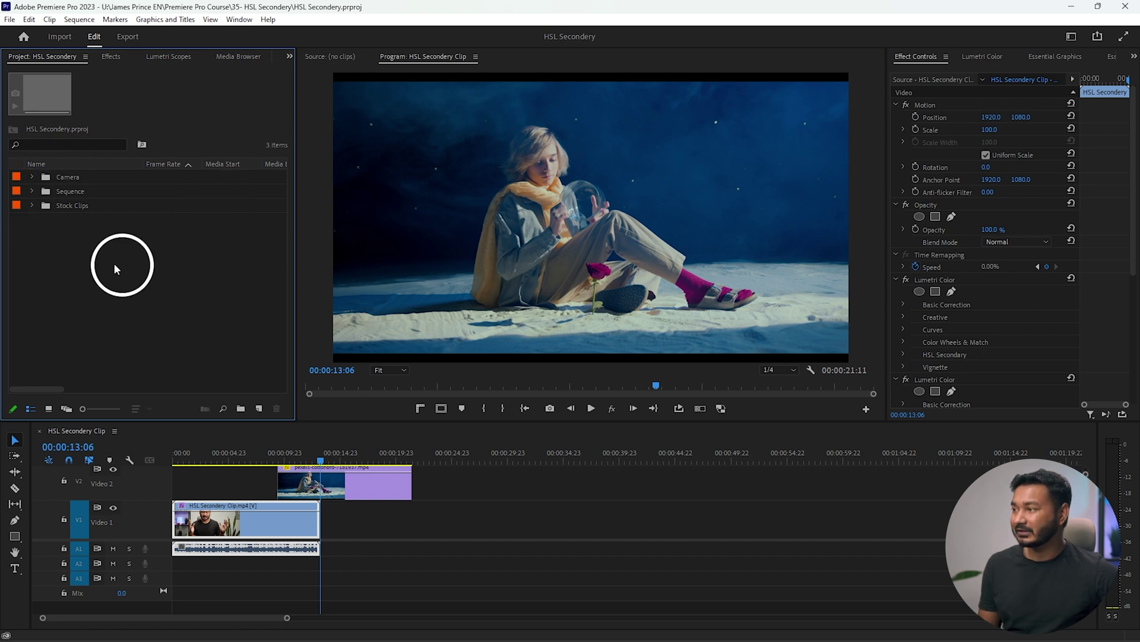
# - In General preferences, set bin double-click to Open in place
pyautogui.click(29, 20)
pyautogui.moveTo(110, 427)
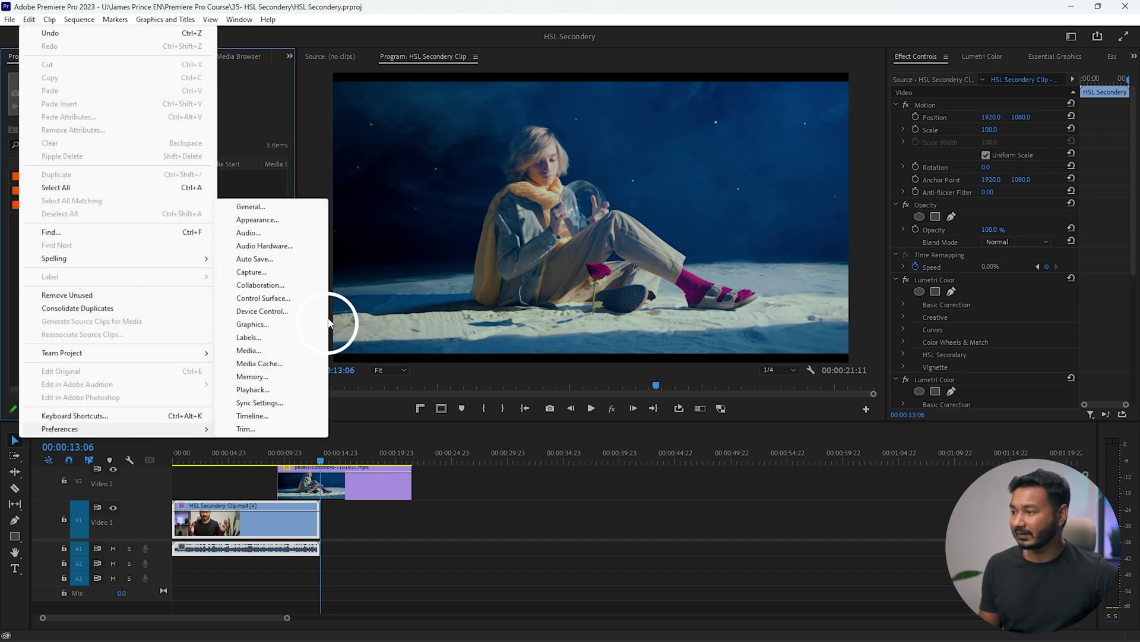
pyautogui.click(255, 208)
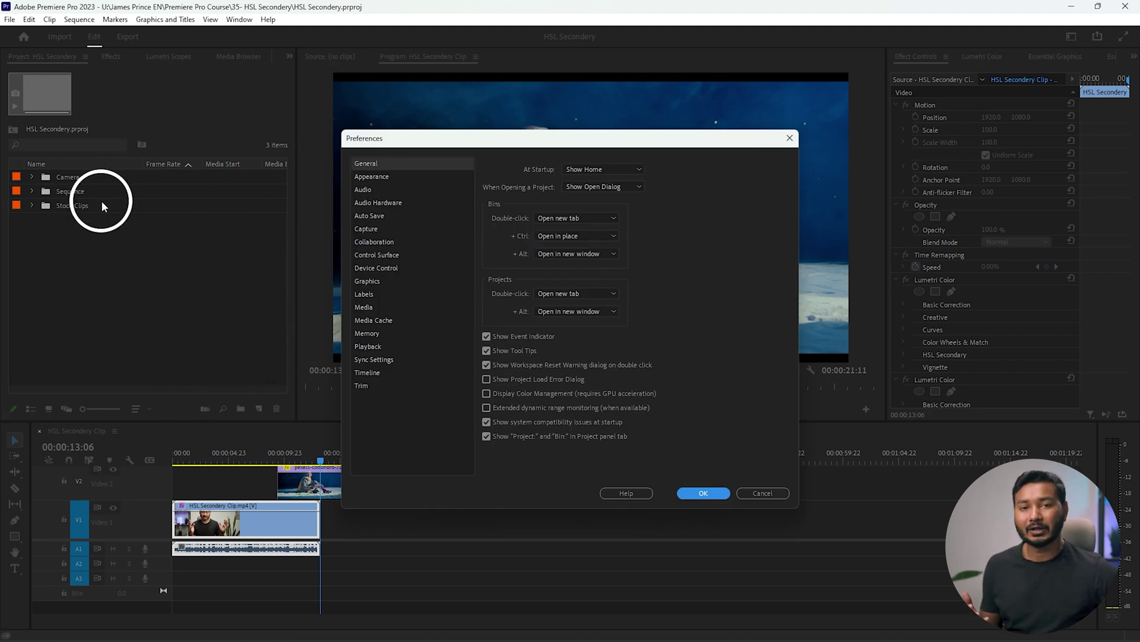
pyautogui.moveTo(515, 138); pyautogui.dragTo(497, 130)
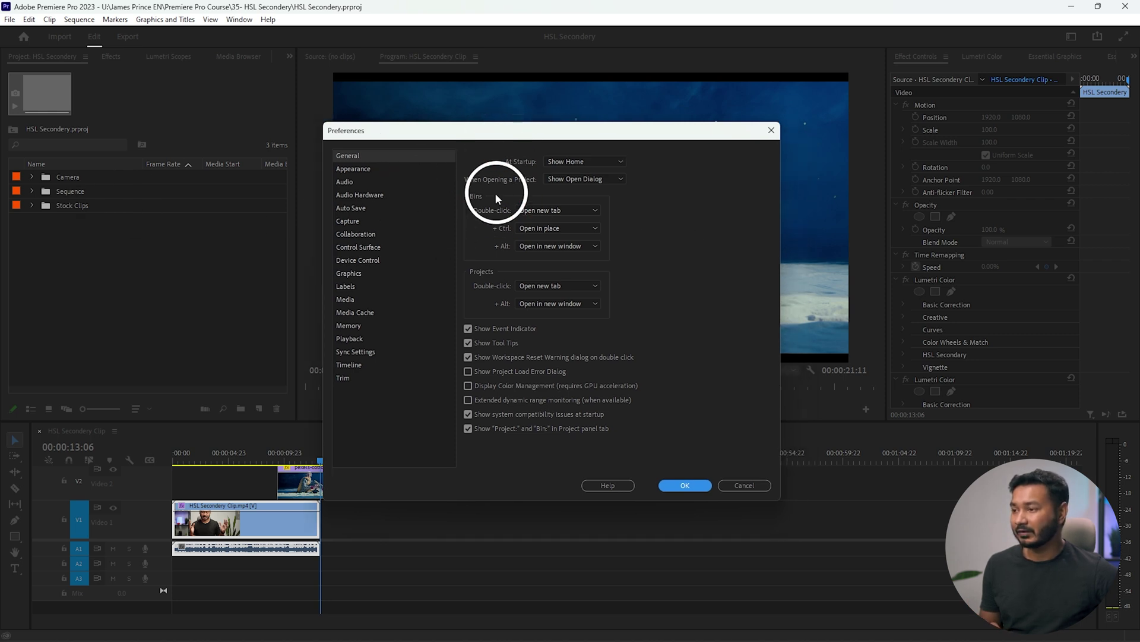
pyautogui.click(352, 154)
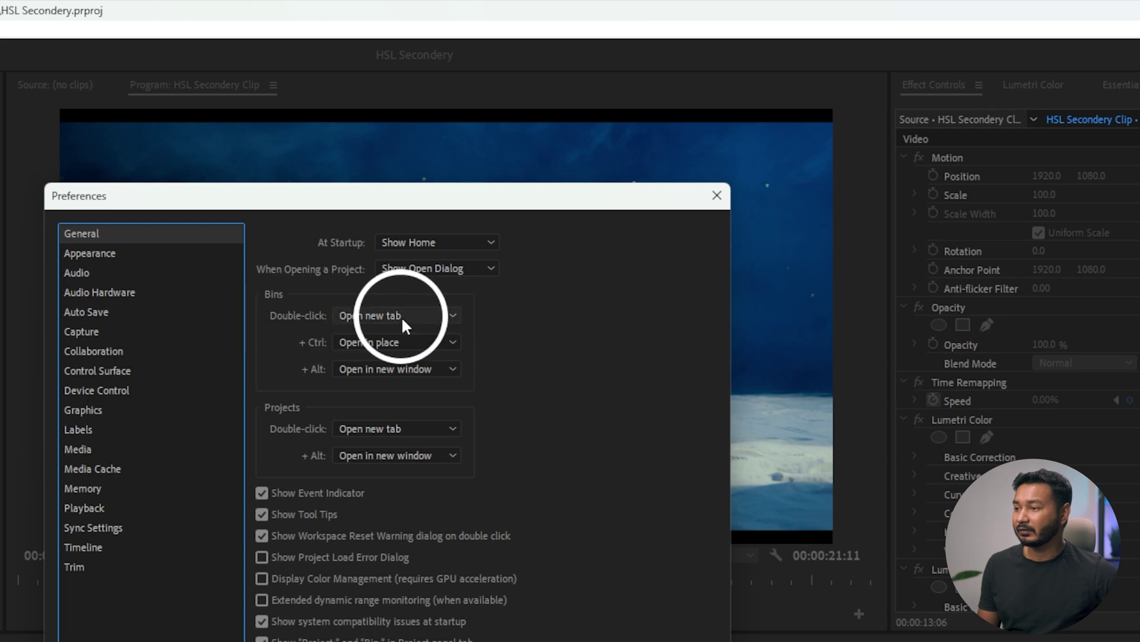
pyautogui.click(355, 314)
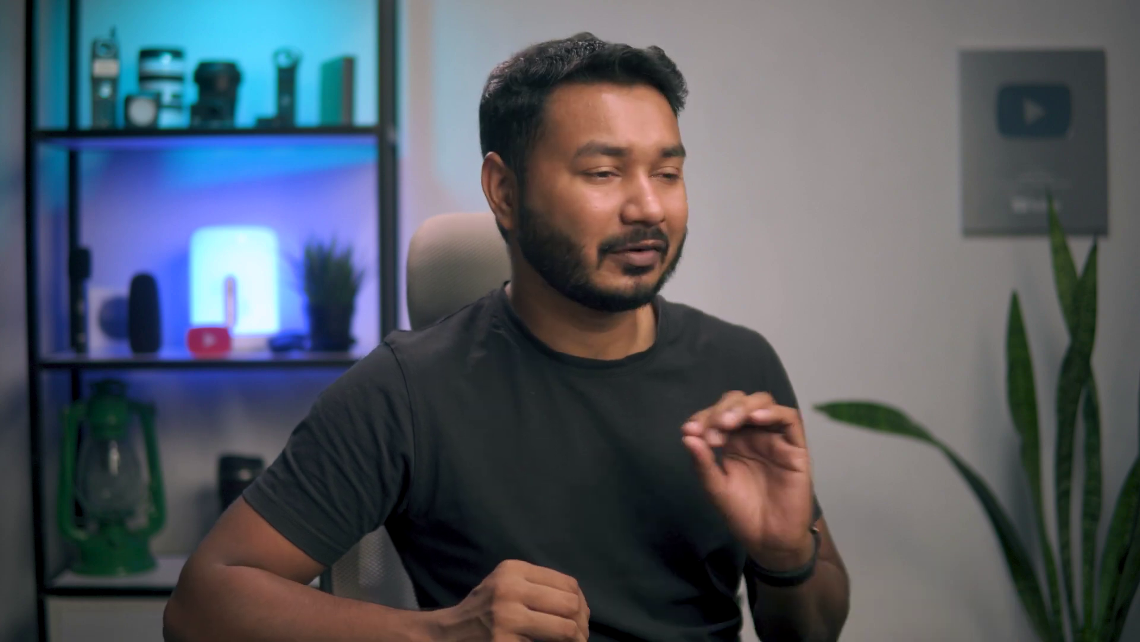
pyautogui.click(553, 205)
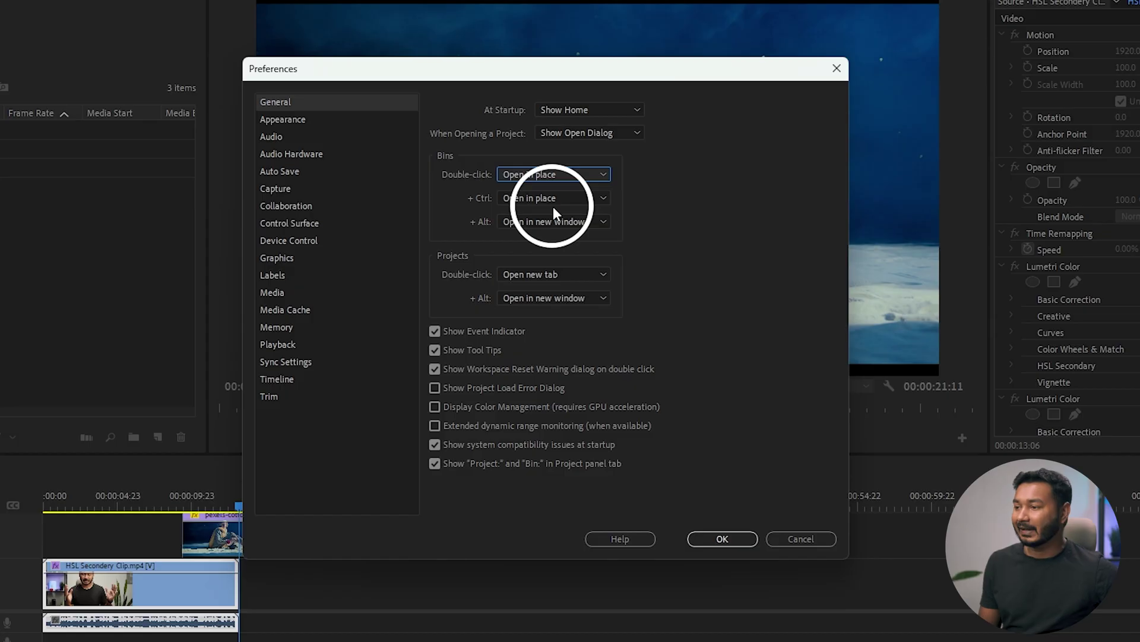
# - Set the modified bin double-click to Open new tab, confirm, and open the Camera bin
pyautogui.click(539, 201)
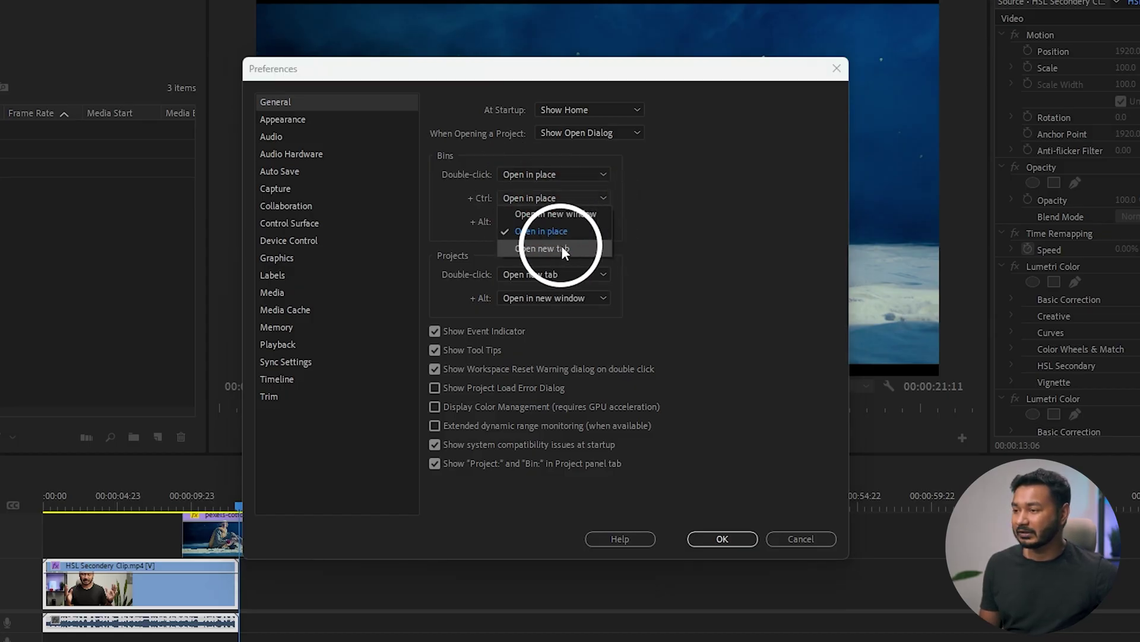
pyautogui.click(531, 214)
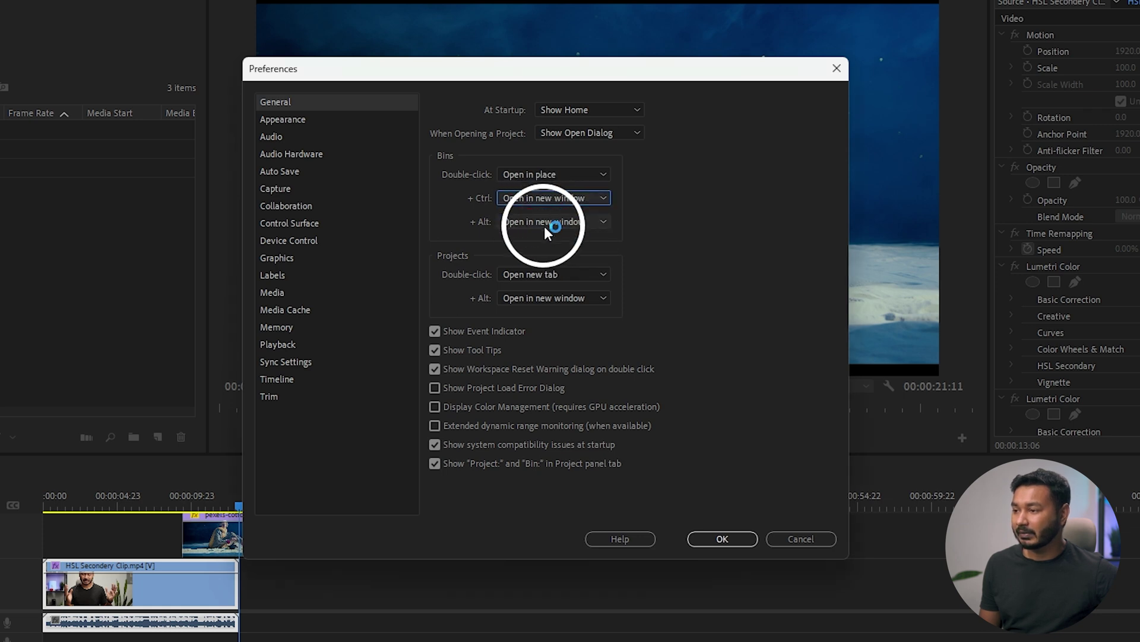
pyautogui.click(543, 224)
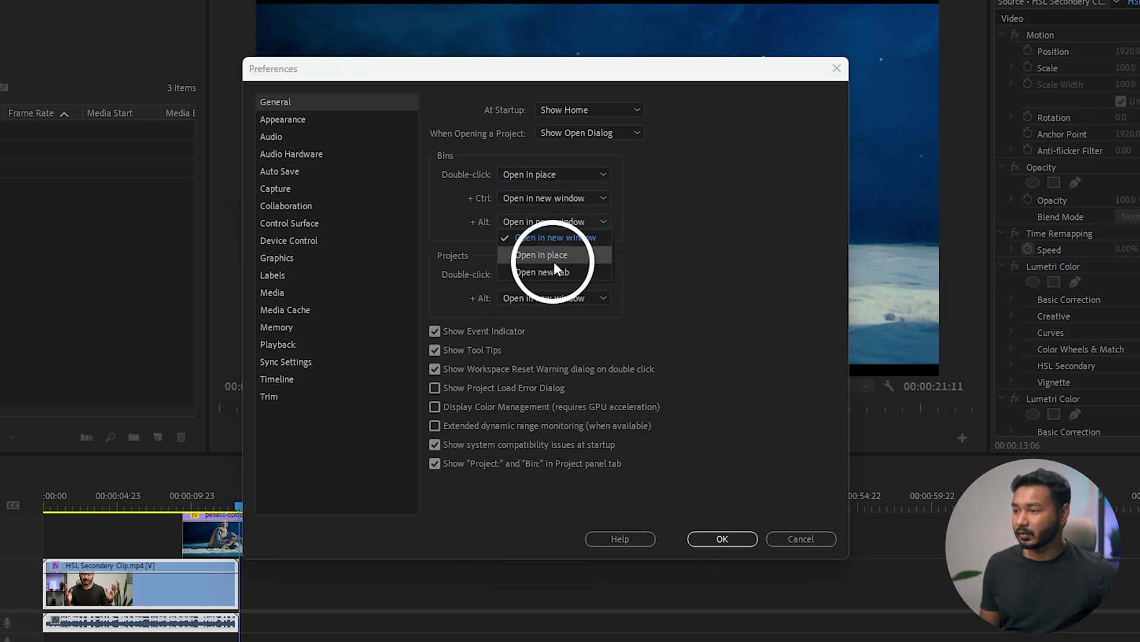
pyautogui.click(581, 239)
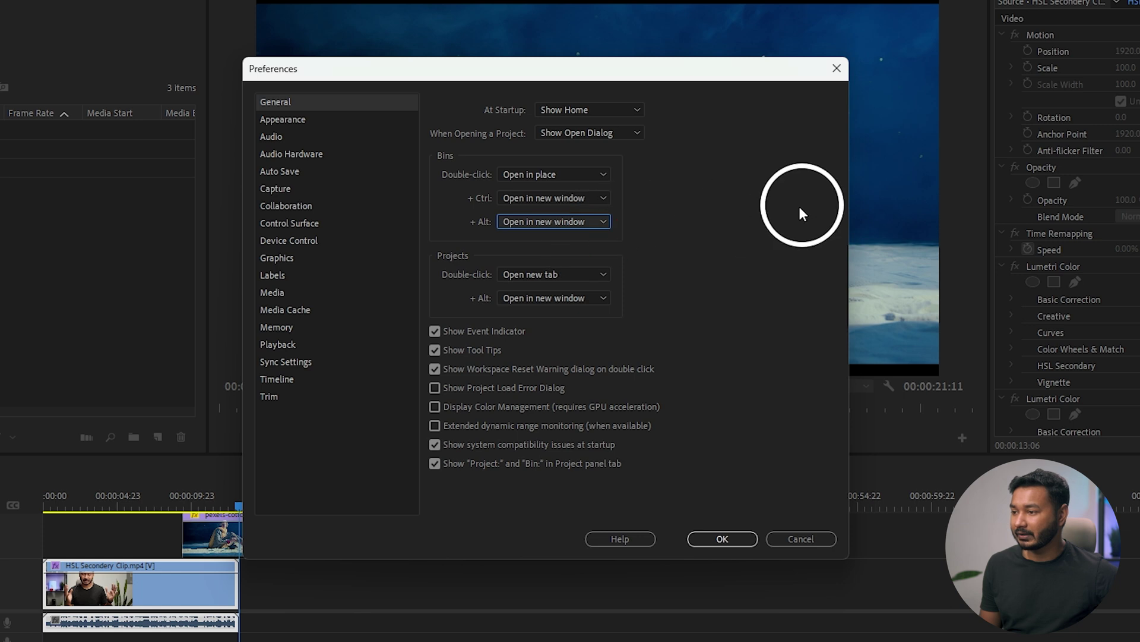
pyautogui.click(564, 201)
pyautogui.click(568, 244)
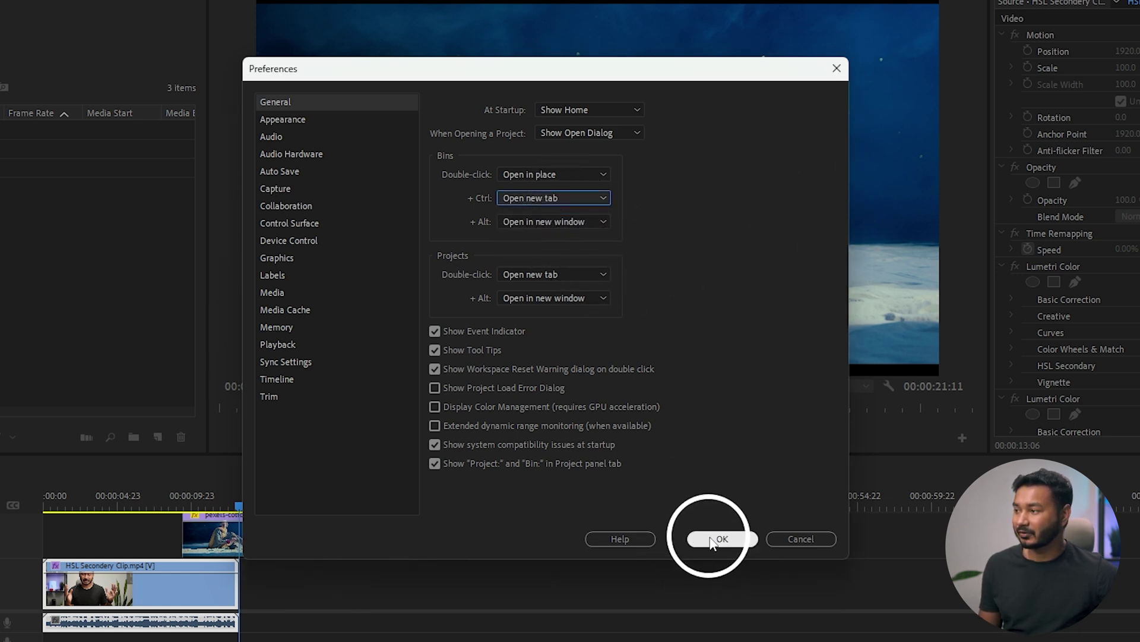
pyautogui.click(713, 541)
pyautogui.click(68, 182)
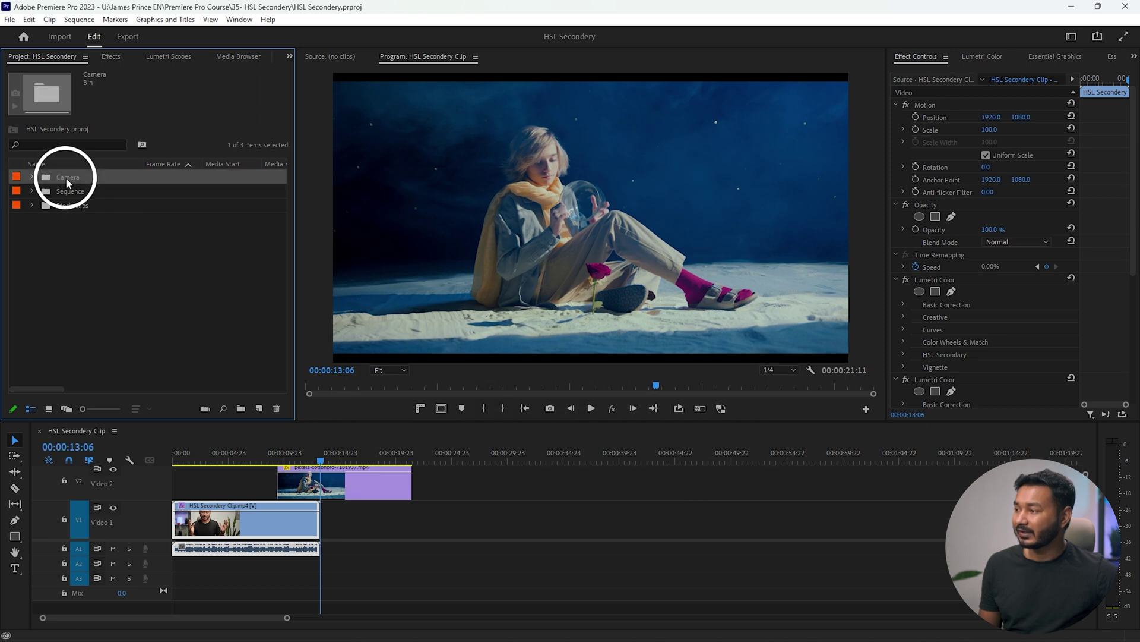
pyautogui.doubleClick(67, 180)
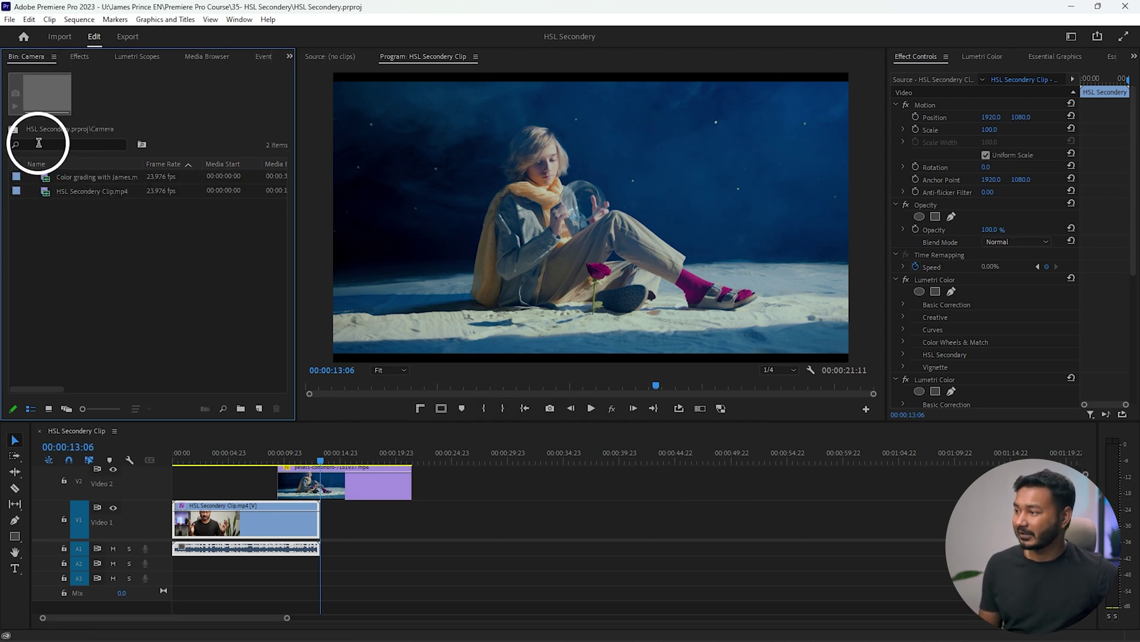
# - Return to the top level, collapse Camera, and show the three bins as enlarged icons
pyautogui.click(12, 130)
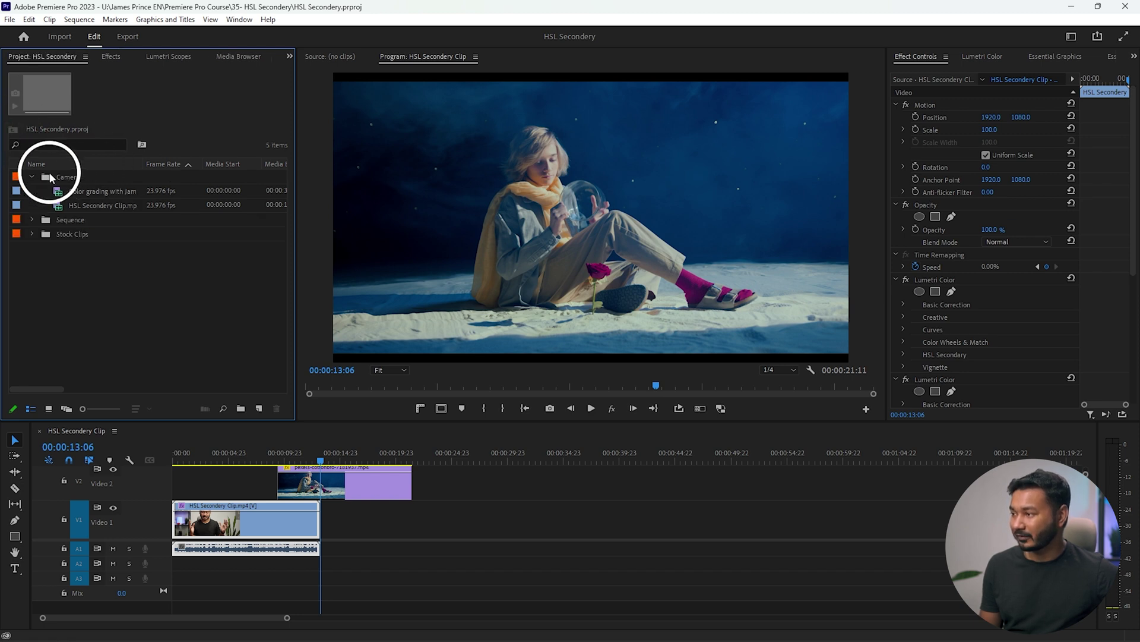
pyautogui.click(31, 176)
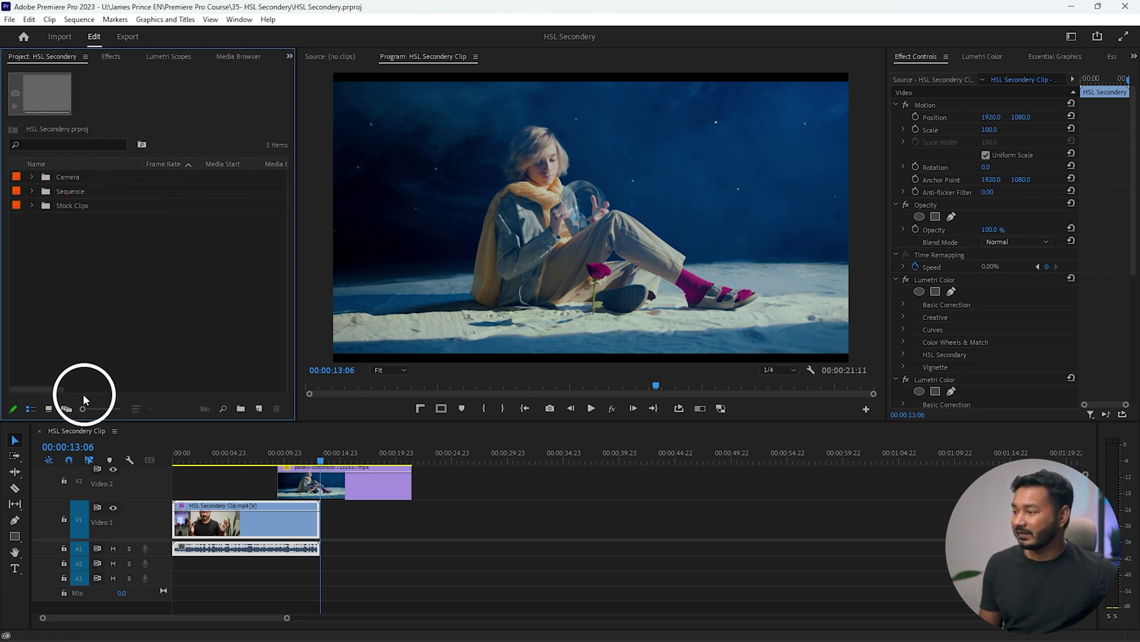
pyautogui.click(49, 409)
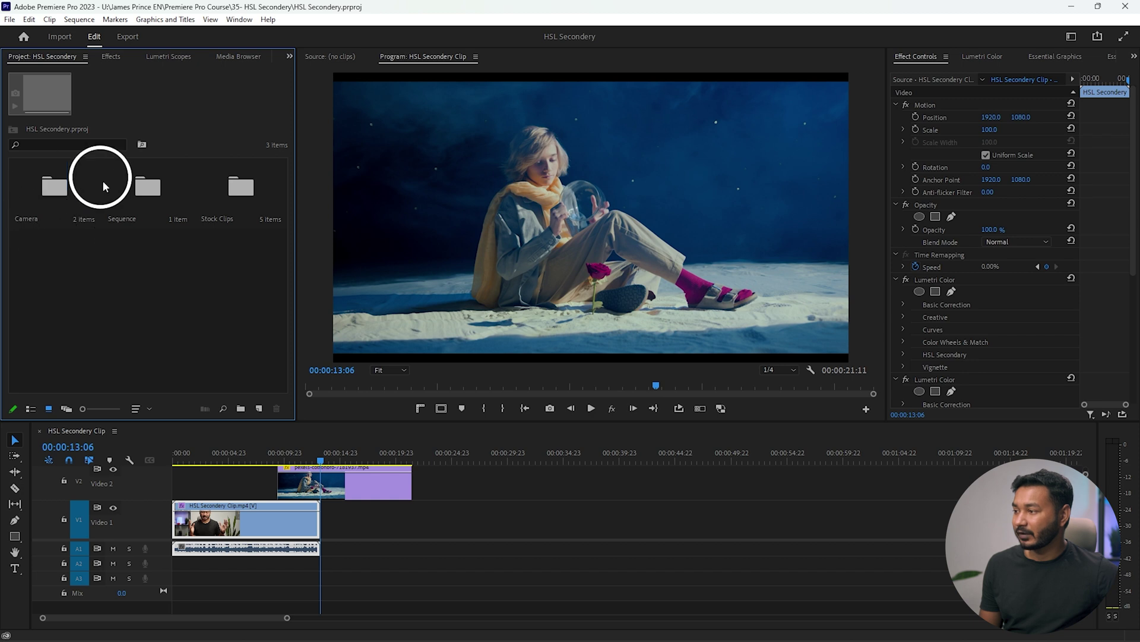
pyautogui.moveTo(85, 410)
pyautogui.mouseDown()
pyautogui.moveTo(110, 410)
pyautogui.moveTo(101, 410)
pyautogui.mouseUp()
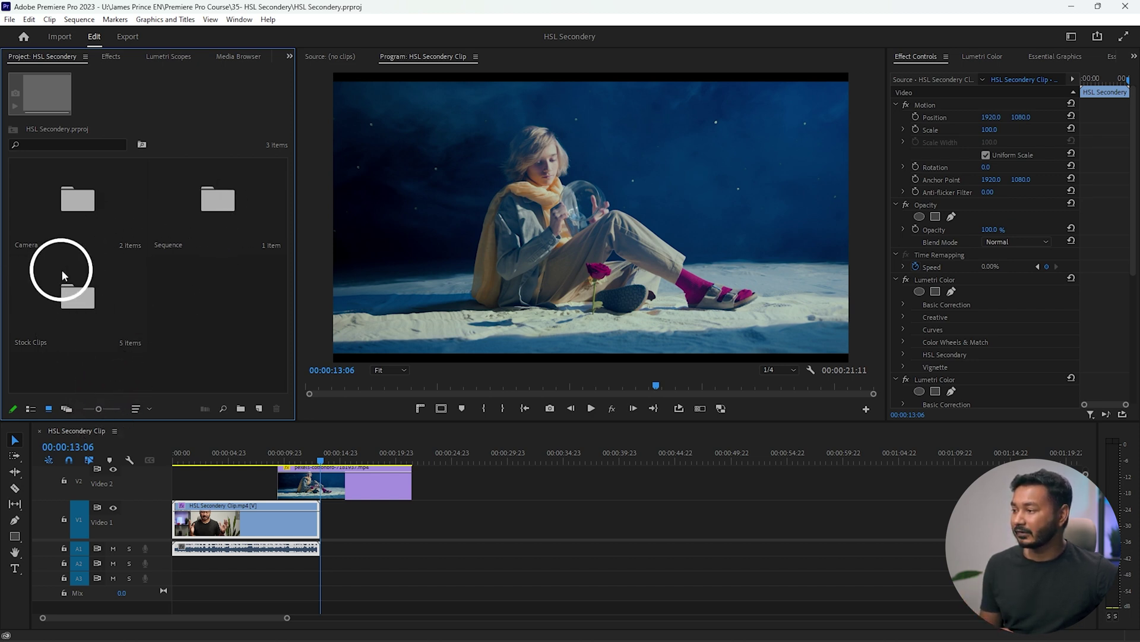
pyautogui.click(63, 213)
pyautogui.click(74, 302)
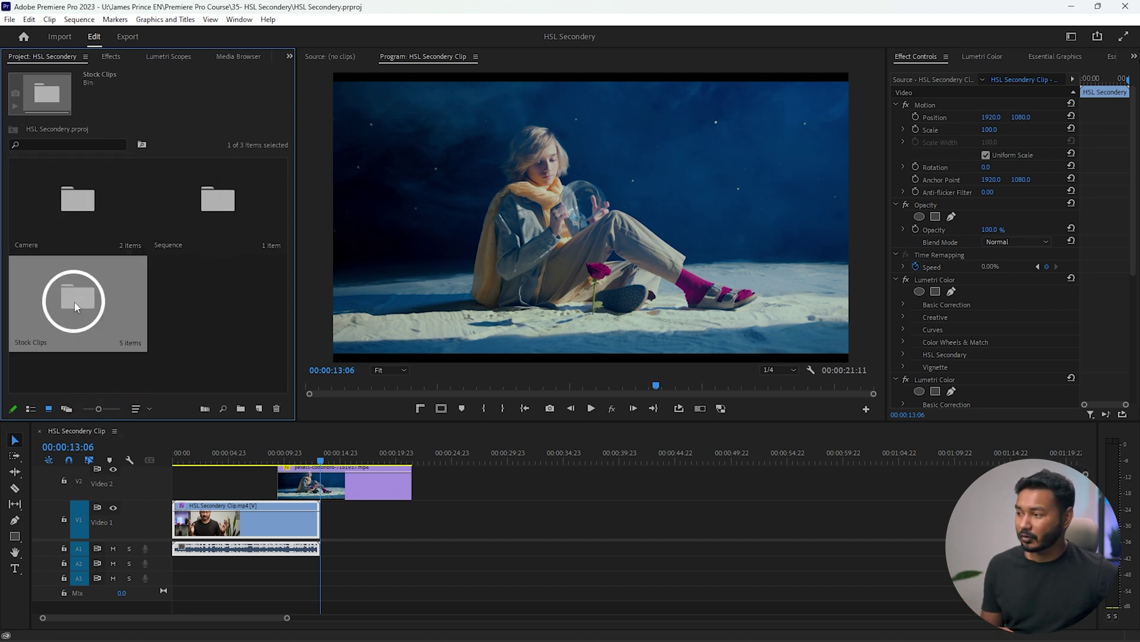
# - Open Stock Clips in place, widen its panel, and size thumbnails to three per row
pyautogui.doubleClick(76, 296)
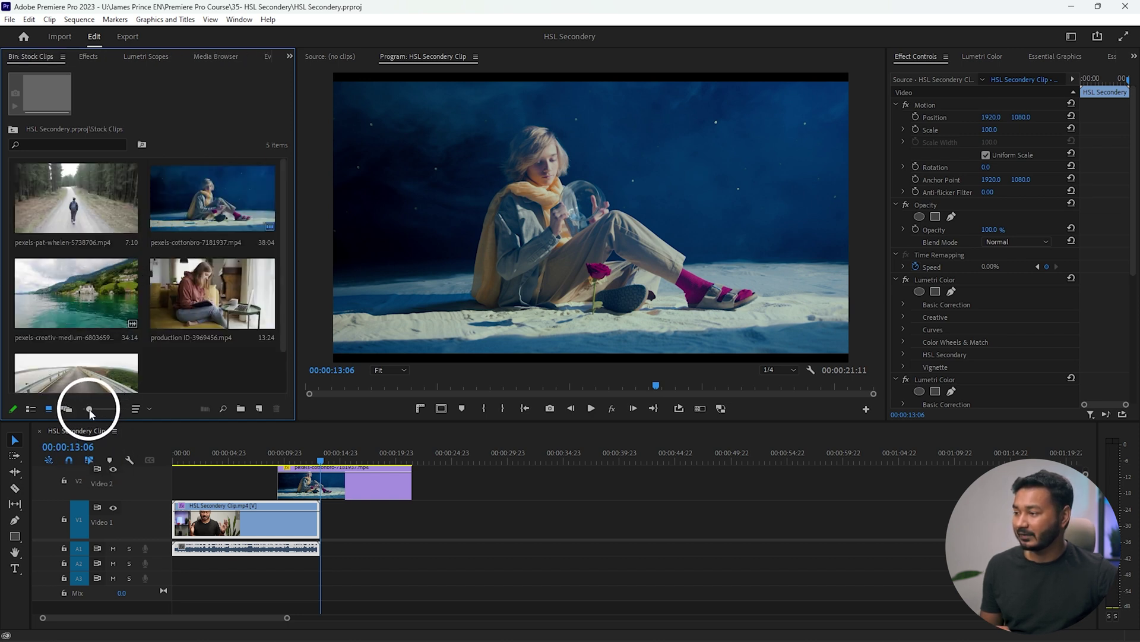
pyautogui.moveTo(87, 412)
pyautogui.mouseDown()
pyautogui.moveTo(117, 409)
pyautogui.moveTo(99, 411)
pyautogui.mouseUp()
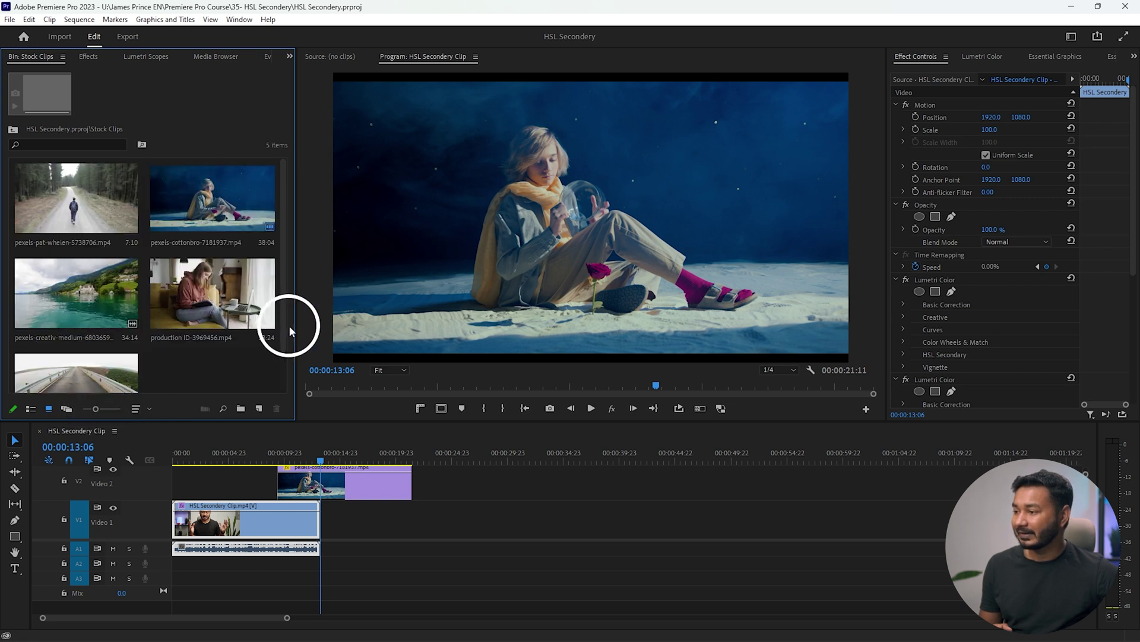
pyautogui.moveTo(295, 328); pyautogui.dragTo(336, 333)
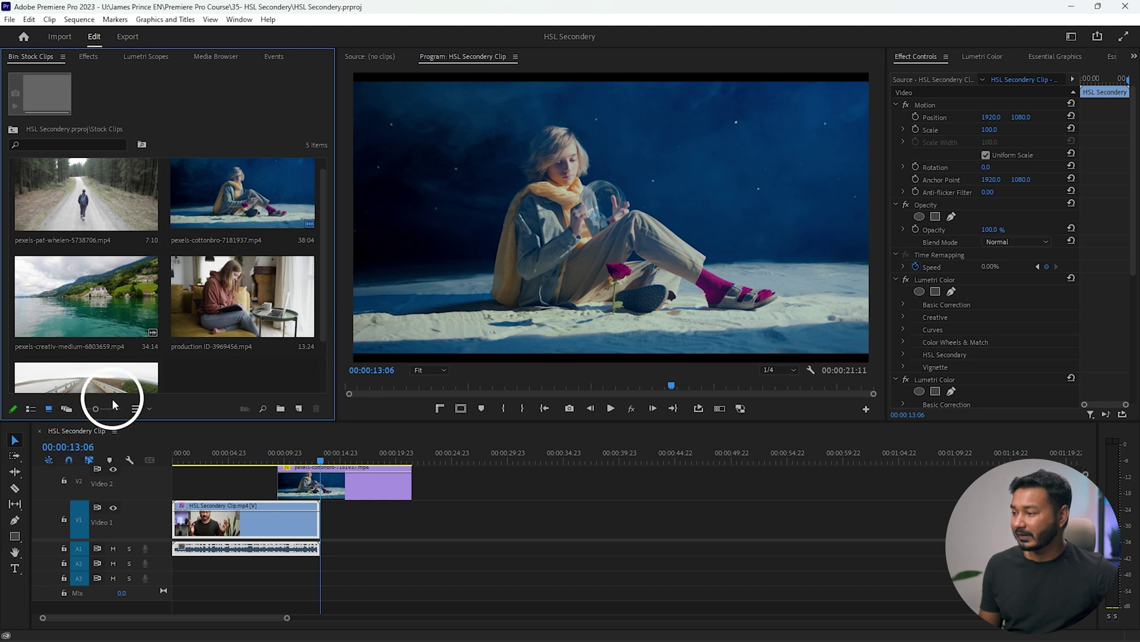
pyautogui.moveTo(94, 412); pyautogui.dragTo(90, 413)
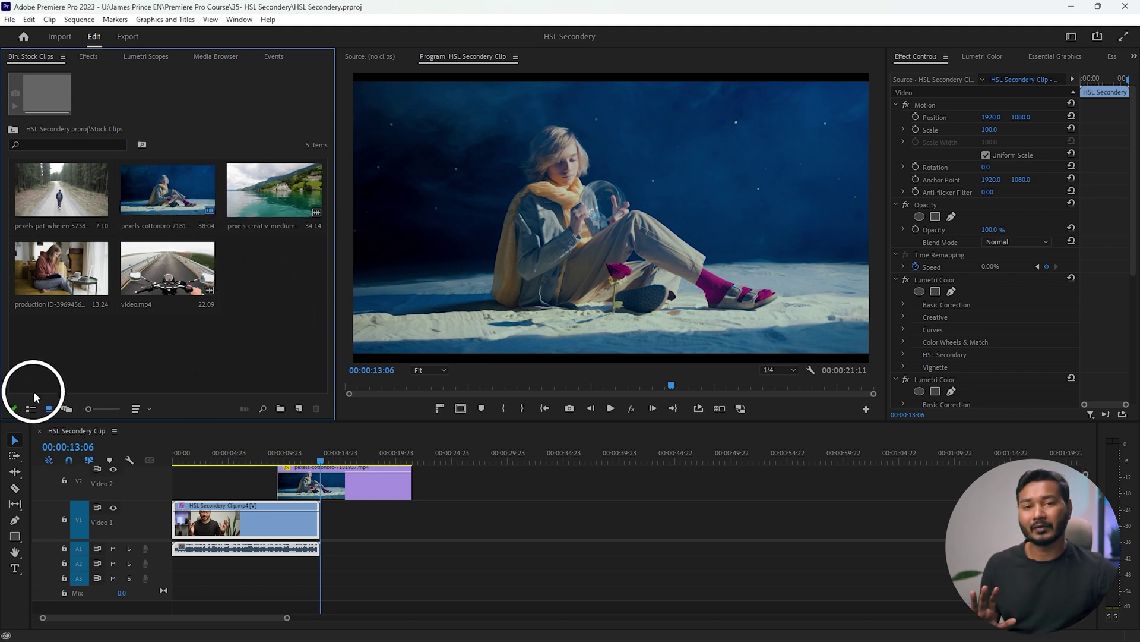
# - In maximized Freeform View, stack the five Stock Clips thumbnails into an overlapping cascade, then restore the layout
pyautogui.click(66, 409)
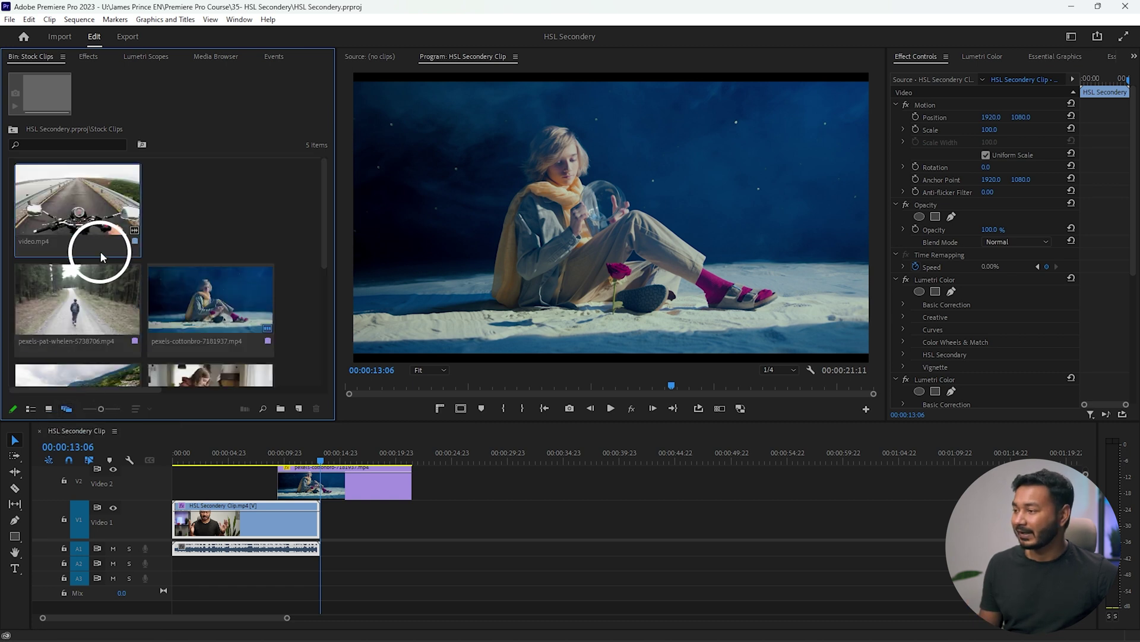
pyautogui.moveTo(91, 301); pyautogui.dragTo(226, 272)
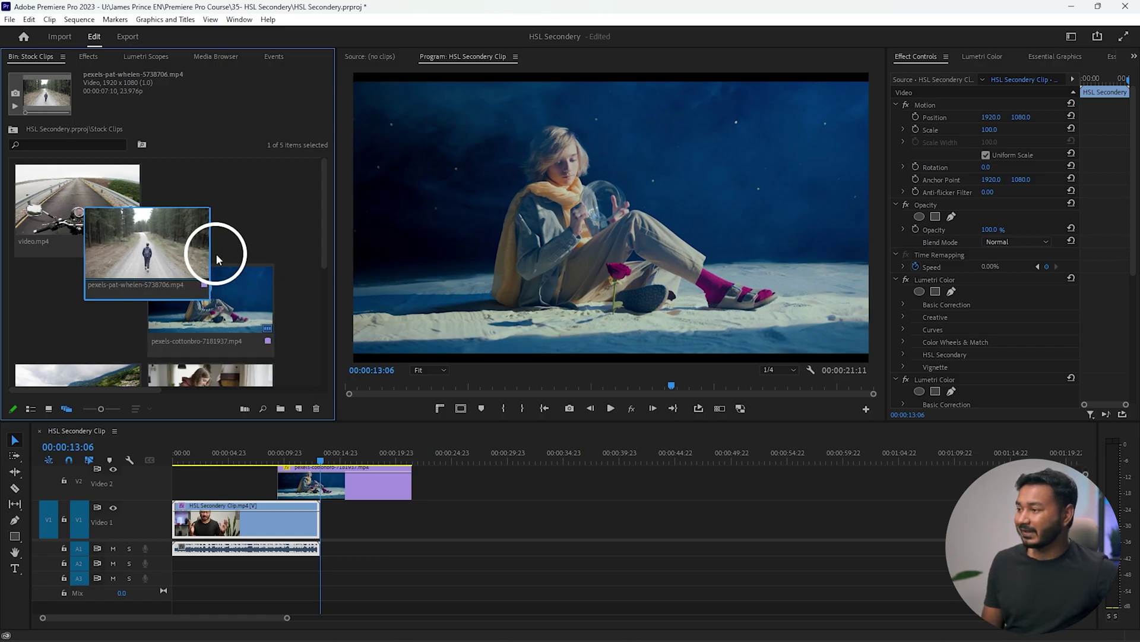
pyautogui.press('`')
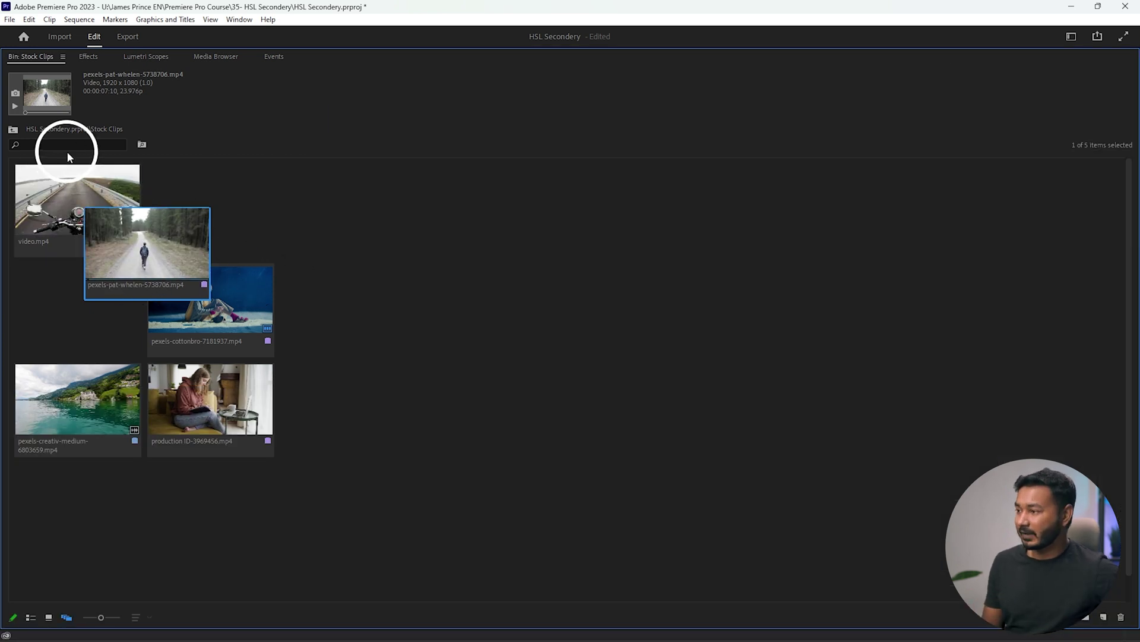
pyautogui.moveTo(139, 248); pyautogui.dragTo(272, 253)
pyautogui.click(69, 213)
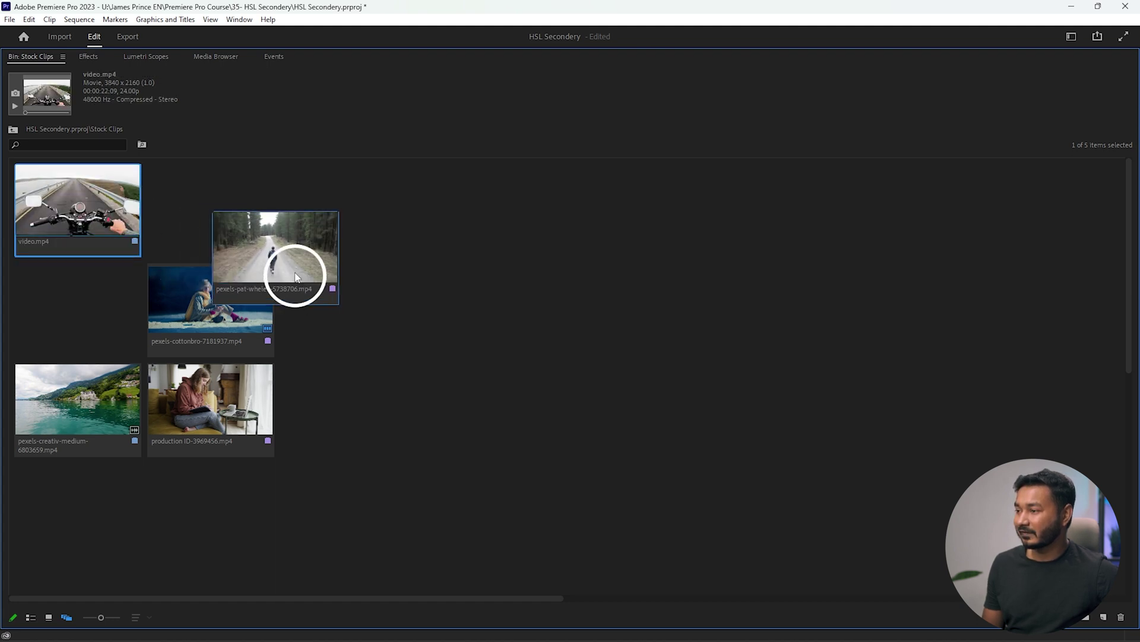
pyautogui.moveTo(292, 254); pyautogui.dragTo(130, 225)
pyautogui.moveTo(255, 306); pyautogui.dragTo(200, 243)
pyautogui.moveTo(108, 393); pyautogui.dragTo(232, 271)
pyautogui.moveTo(217, 399); pyautogui.dragTo(247, 304)
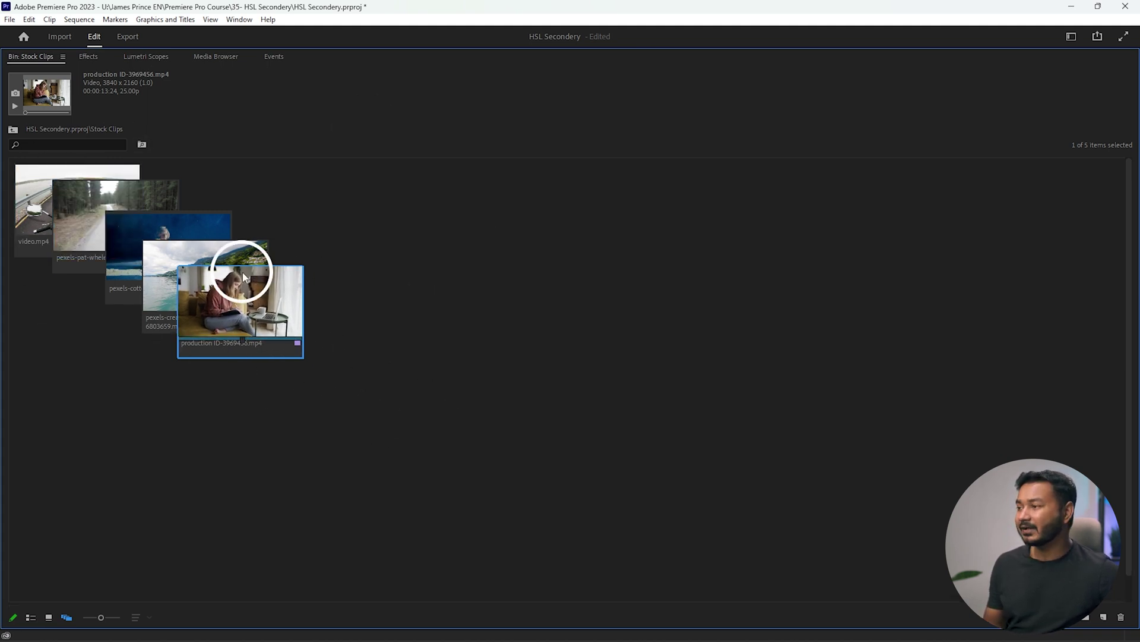
pyautogui.press('`')
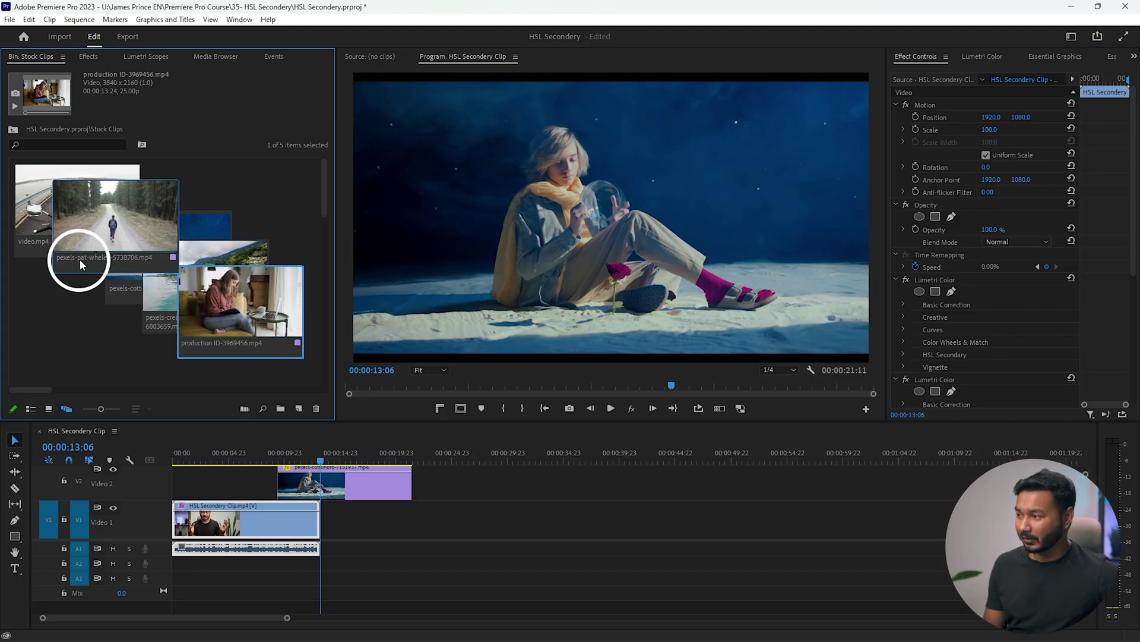
# - Try adding video.mp4 and pexels-pat-whelen to the timeline, undo them, and return the bin to Icon View
pyautogui.moveTo(83, 229); pyautogui.dragTo(463, 527)
pyautogui.moveTo(162, 197); pyautogui.dragTo(717, 530)
pyautogui.hotkey('ctrl', 'z')
pyautogui.hotkey('ctrl', 'z')
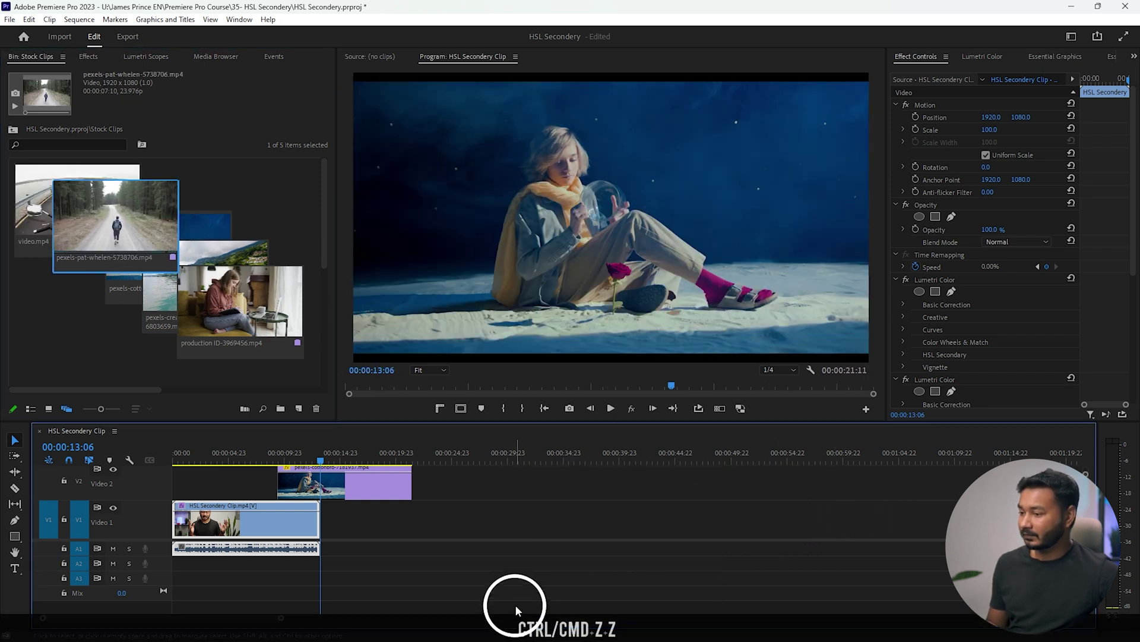
pyautogui.click(49, 408)
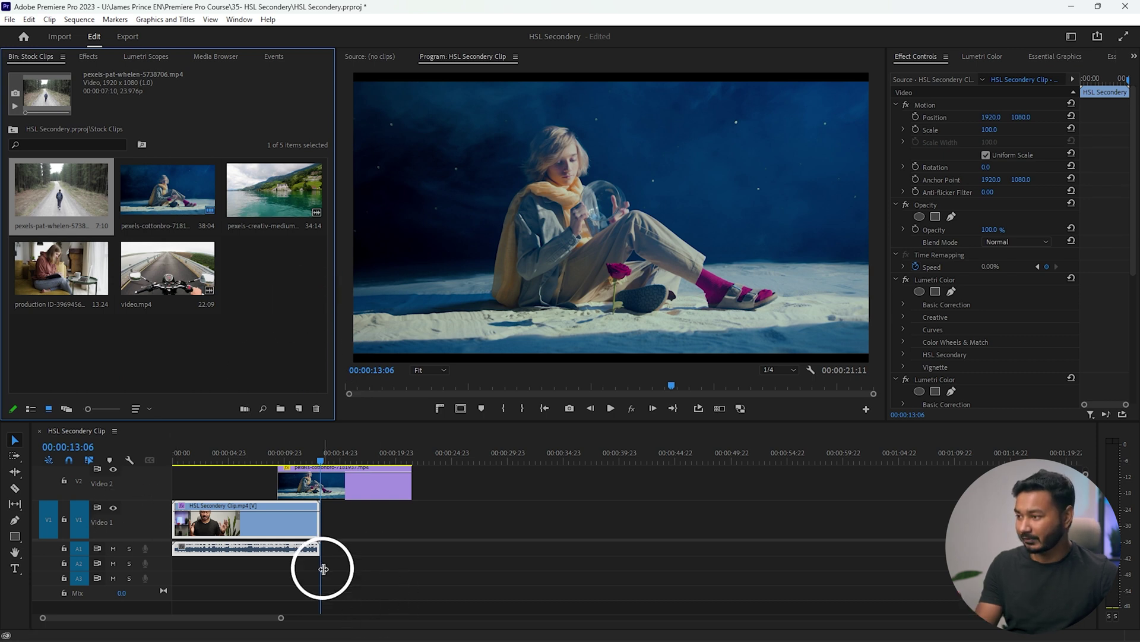
pyautogui.press('Escape')
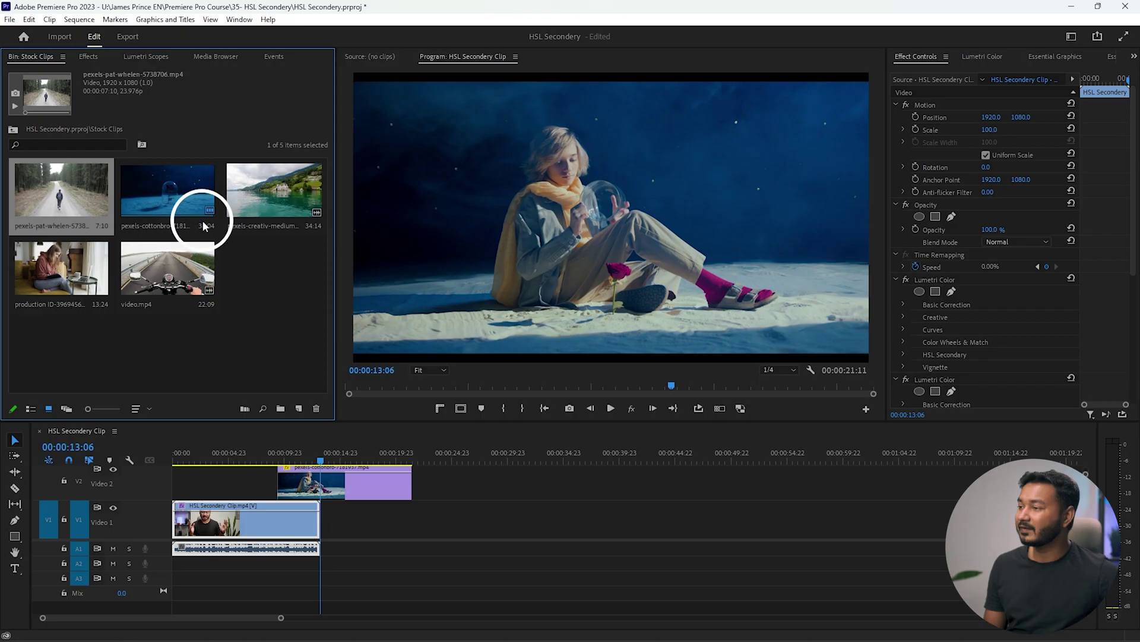
pyautogui.click(336, 482)
pyautogui.moveTo(318, 454); pyautogui.dragTo(332, 461)
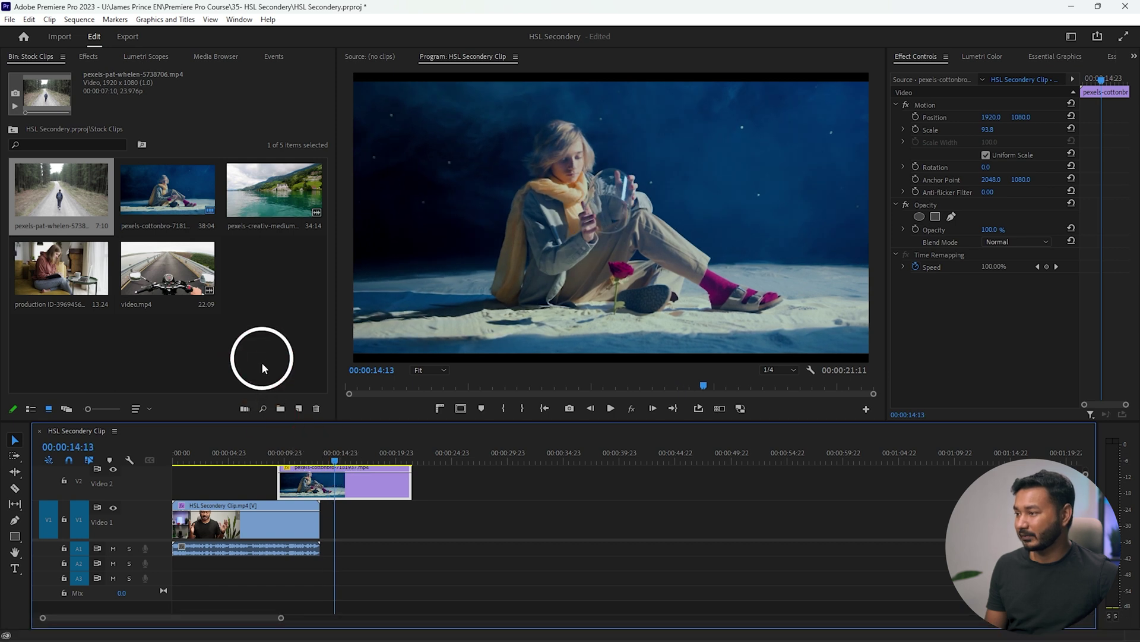
pyautogui.click(190, 189)
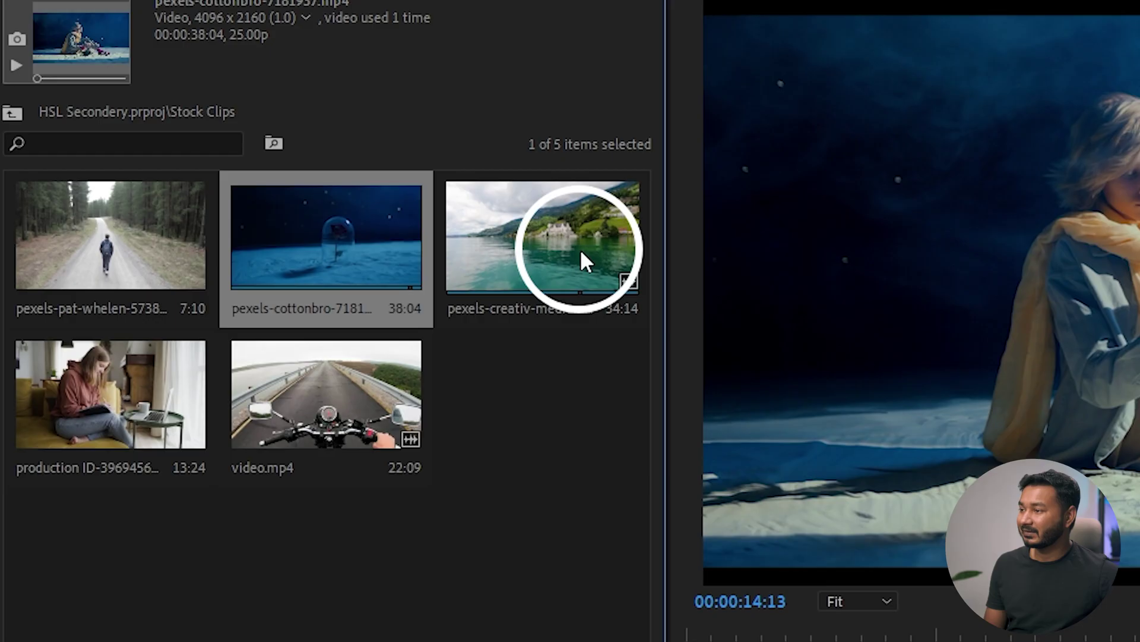
pyautogui.click(297, 205)
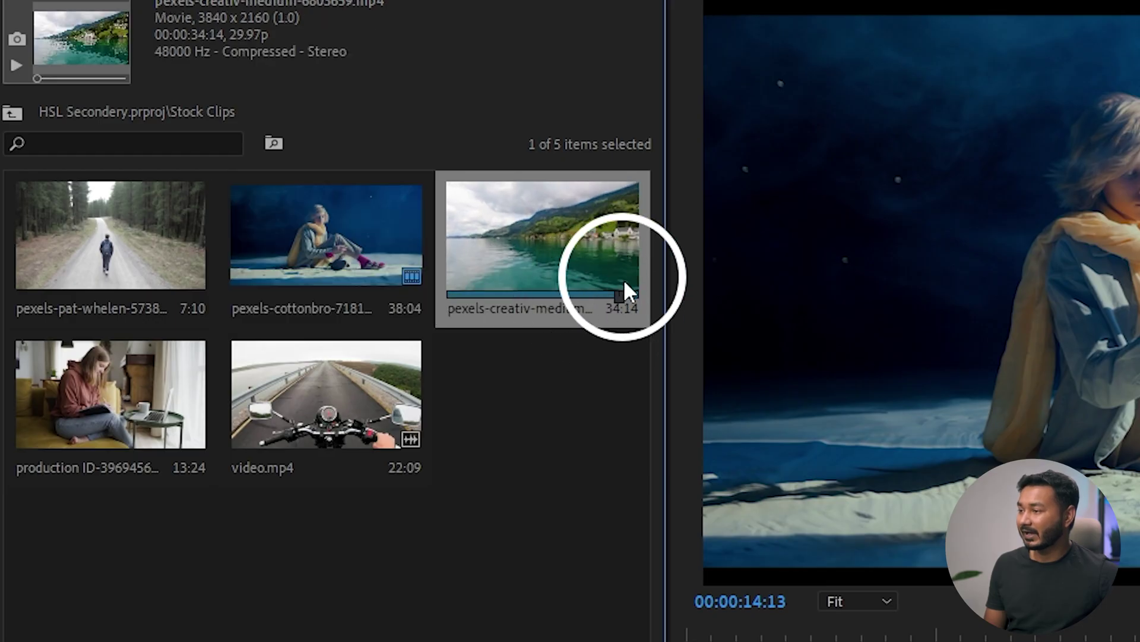
pyautogui.press('Escape')
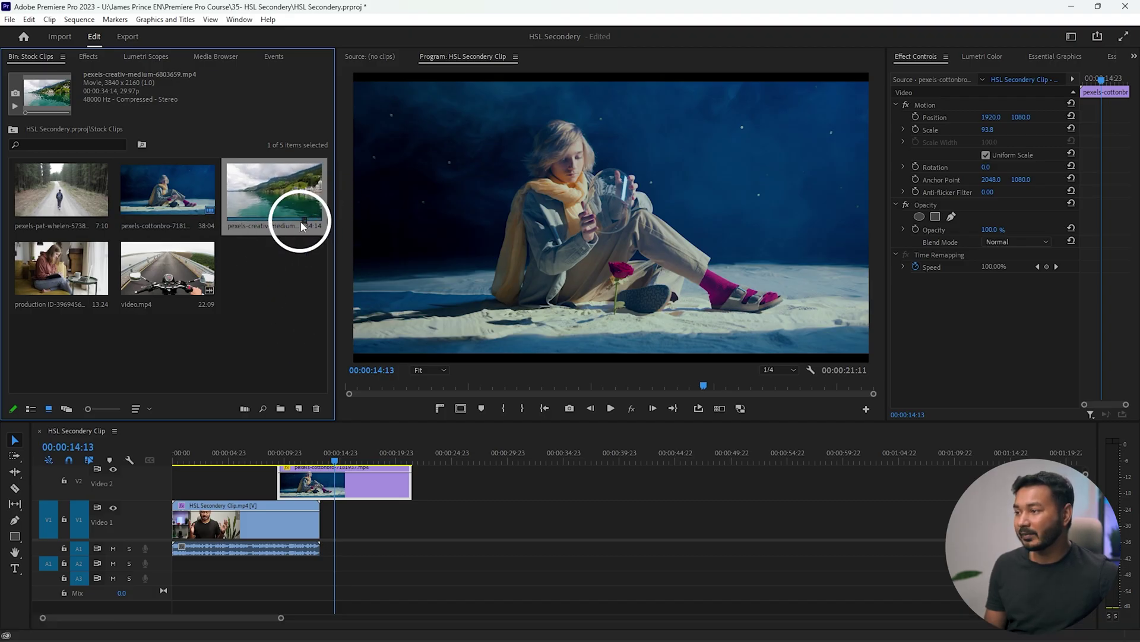
pyautogui.press('Escape')
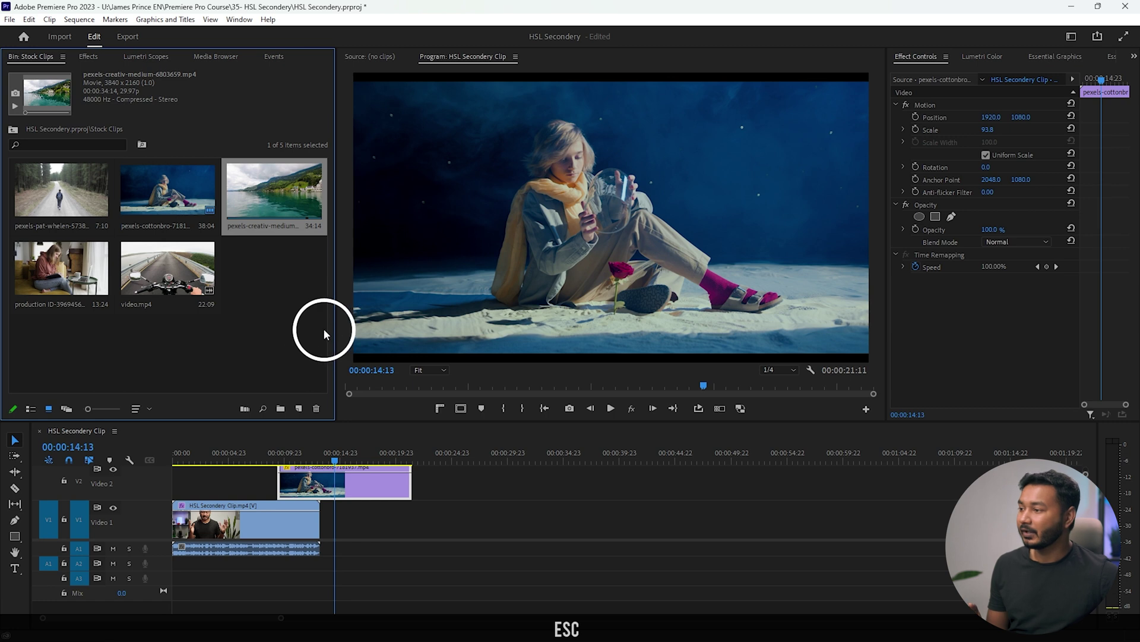
# - Drop the pexels-creativ-medium lake clip into the Video 1 gap after the first clip, then reselect it in the bin
pyautogui.moveTo(267, 191); pyautogui.dragTo(414, 518)
pyautogui.moveTo(442, 455); pyautogui.dragTo(475, 458)
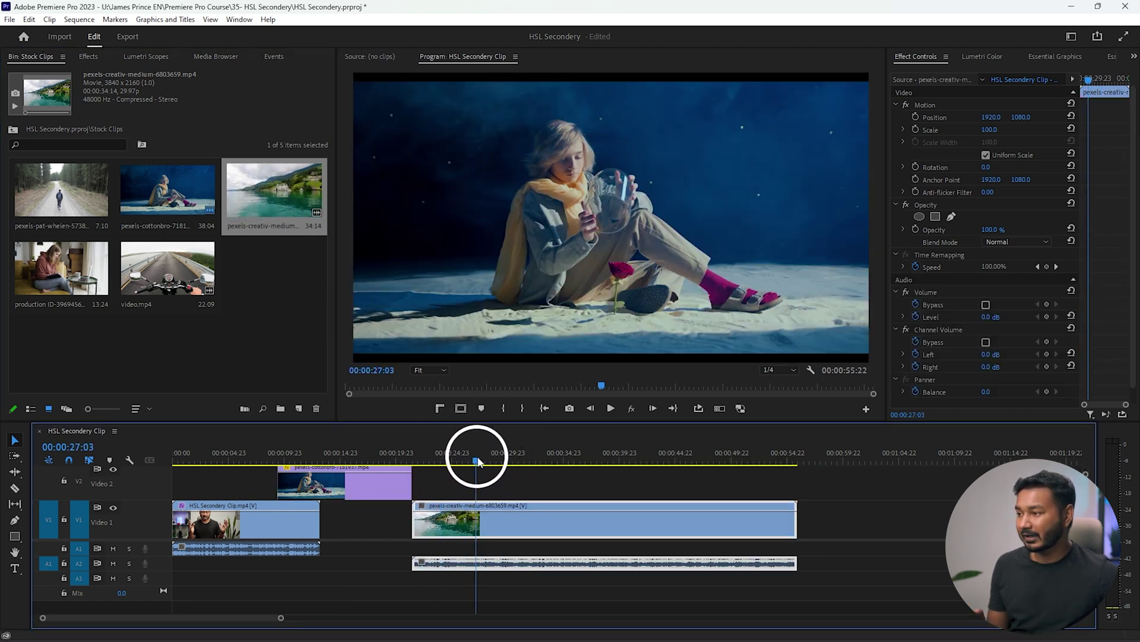
pyautogui.click(288, 282)
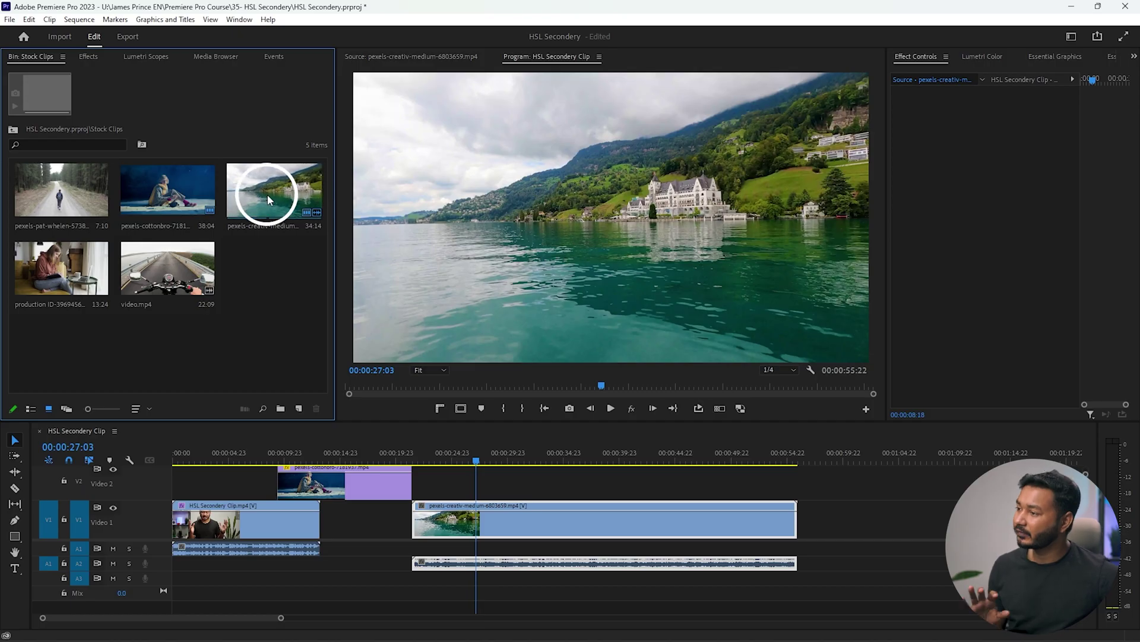
pyautogui.click(267, 194)
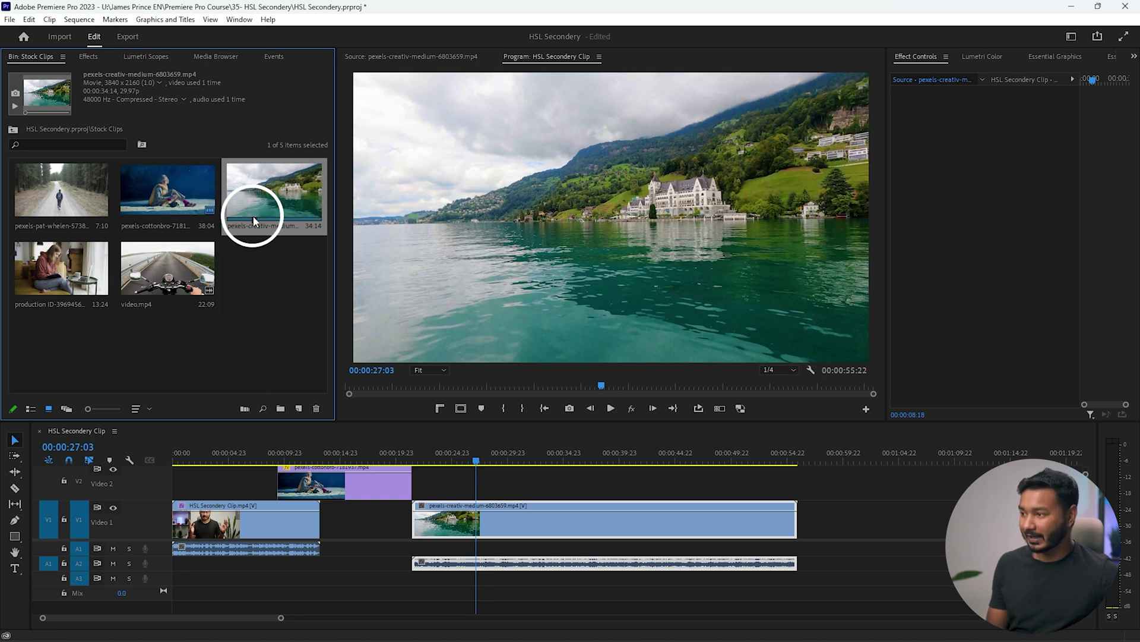
# - Mark a 6:28 section of the lake clip and place it on V1 after the first lake clip
pyautogui.press('i')
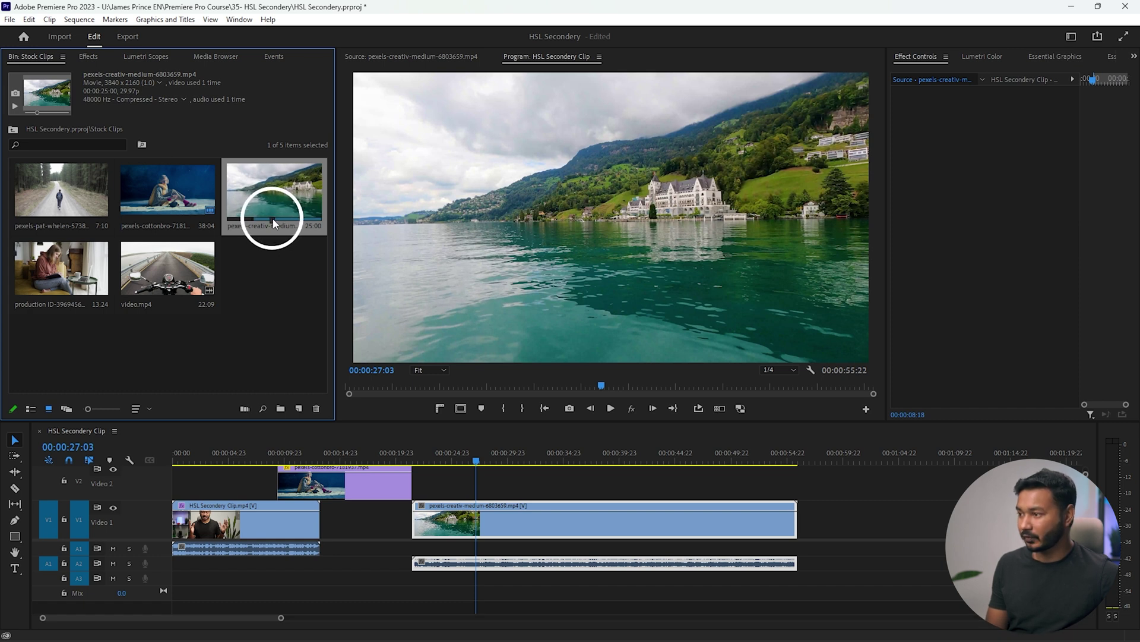
pyautogui.press('o')
pyautogui.moveTo(268, 183); pyautogui.dragTo(801, 532)
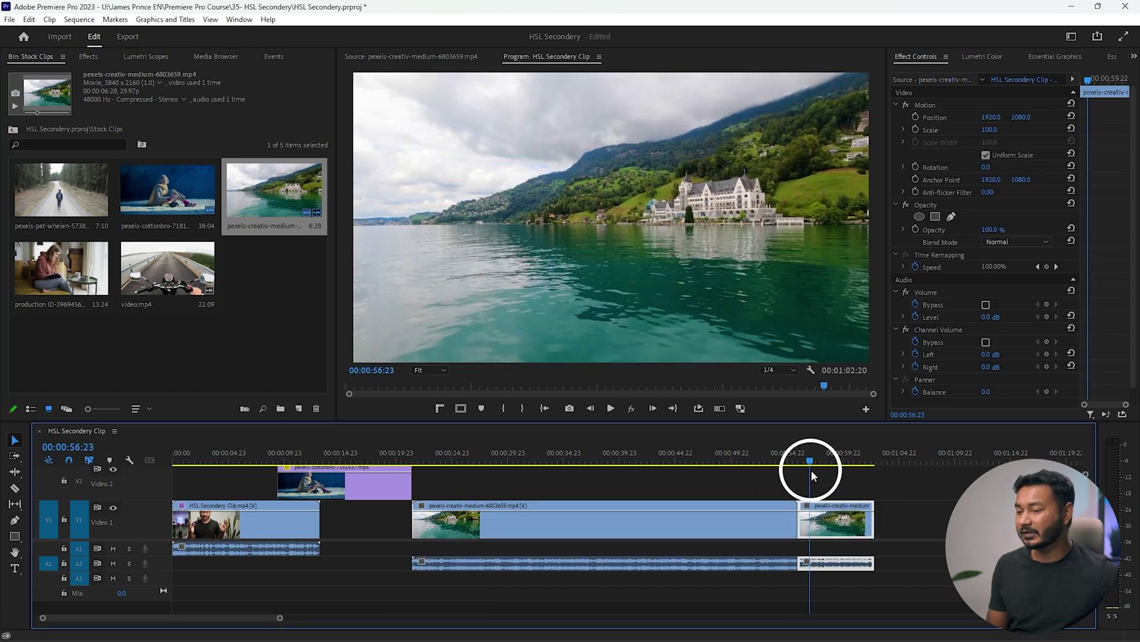
pyautogui.moveTo(822, 469); pyautogui.dragTo(804, 484)
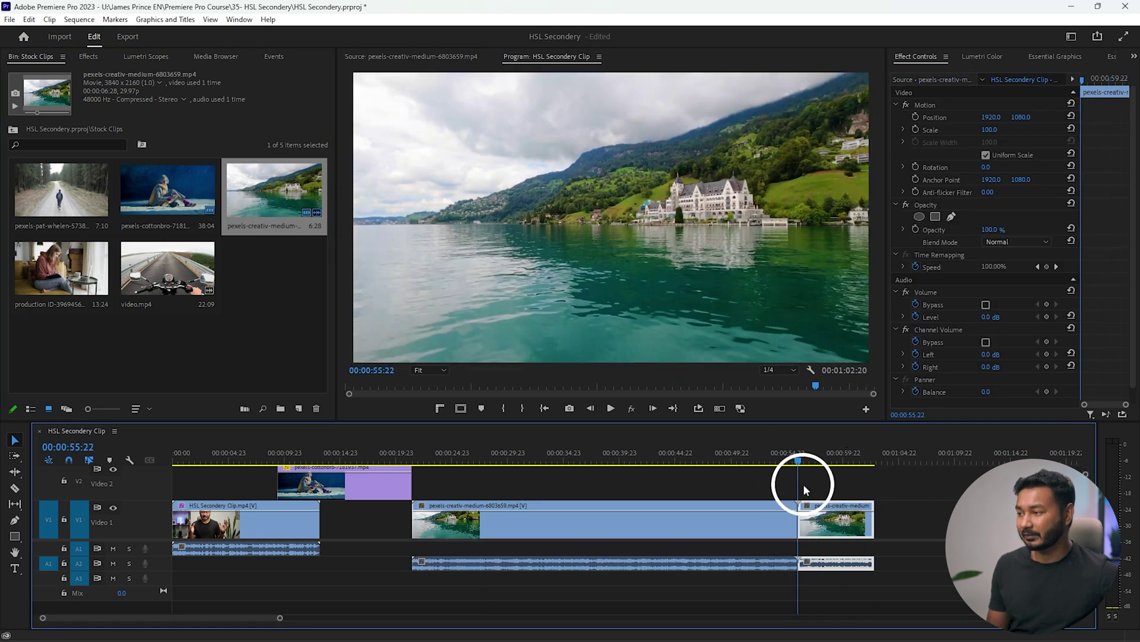
pyautogui.moveTo(242, 196)
pyautogui.mouseDown()
pyautogui.moveTo(252, 194)
pyautogui.moveTo(153, 234)
pyautogui.moveTo(244, 215)
pyautogui.moveTo(257, 195)
pyautogui.mouseUp()
# - Load the lake clip in the Source Monitor, select the pexels-cottonbro clip, and bring up the bin's sort options
pyautogui.doubleClick(257, 195)
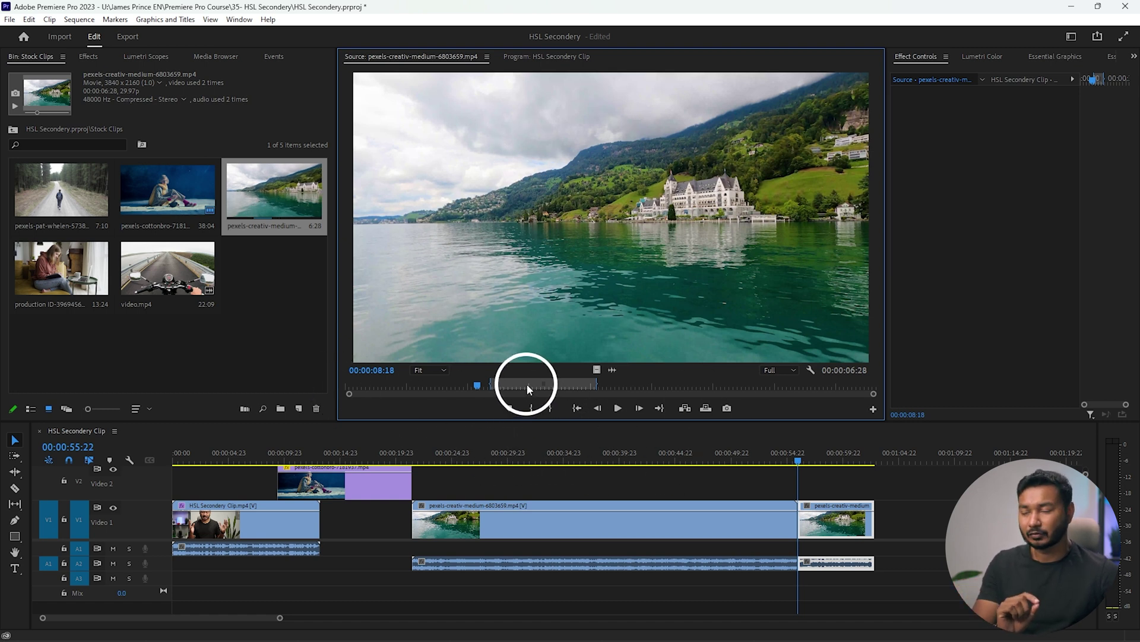
pyautogui.click(156, 209)
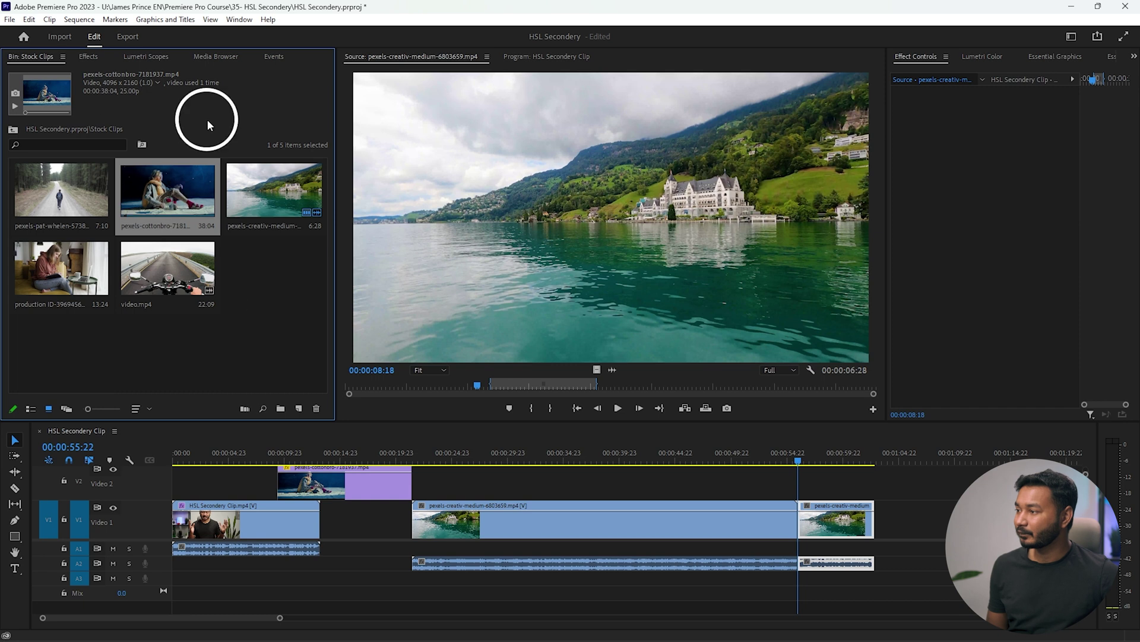
pyautogui.click(150, 407)
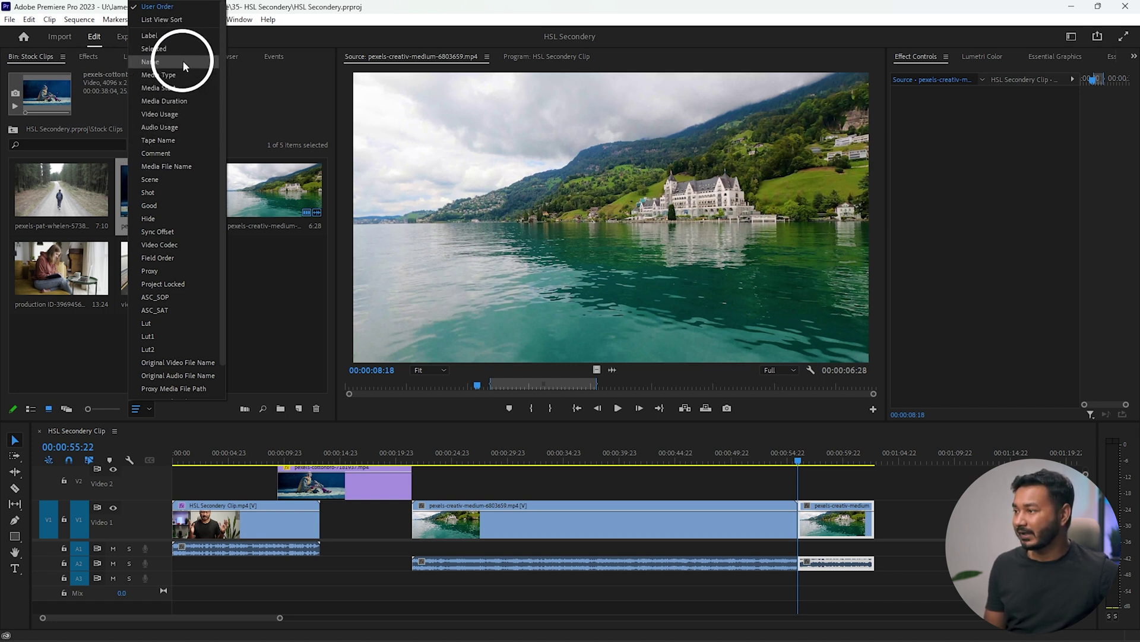
# - Sort the bin's icons by Name and confirm Ascending Order is set
pyautogui.click(150, 62)
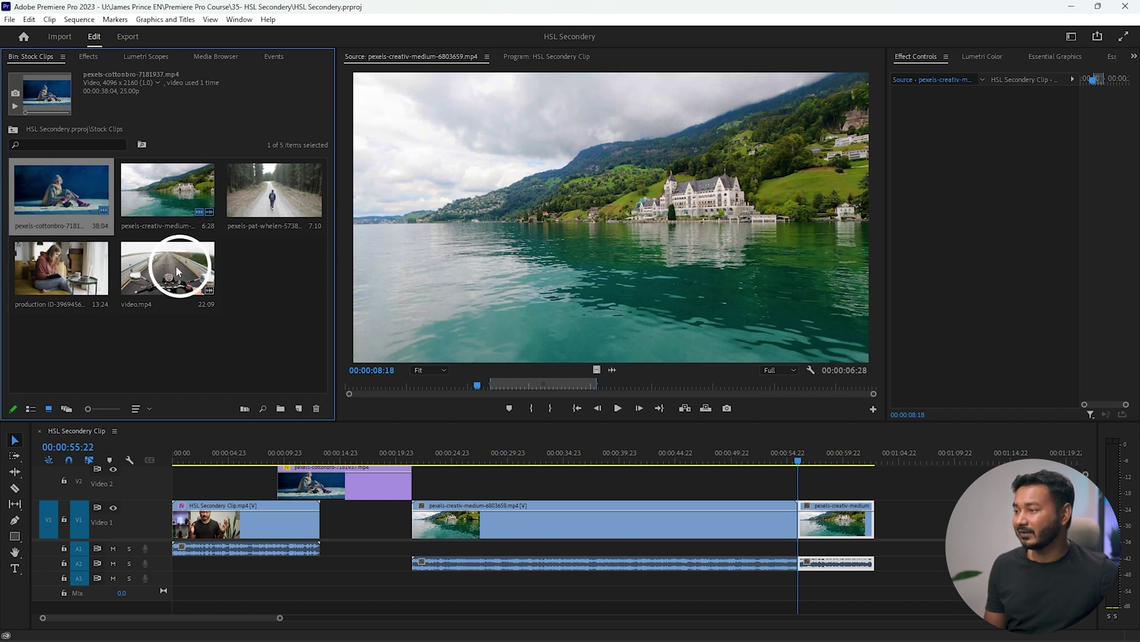
pyautogui.click(148, 411)
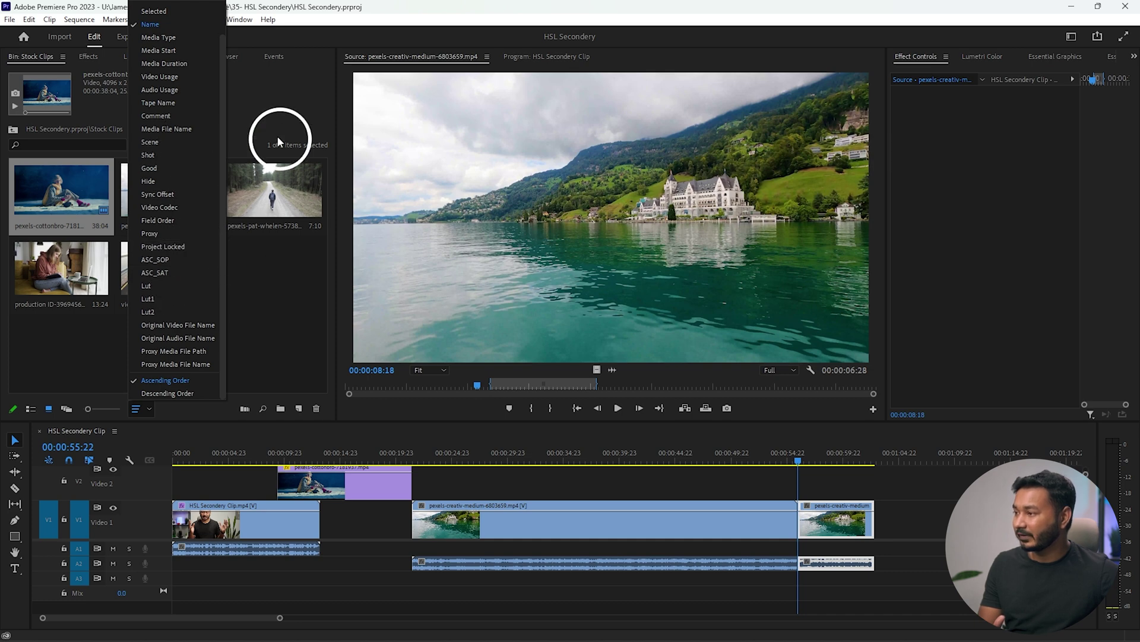
pyautogui.click(287, 300)
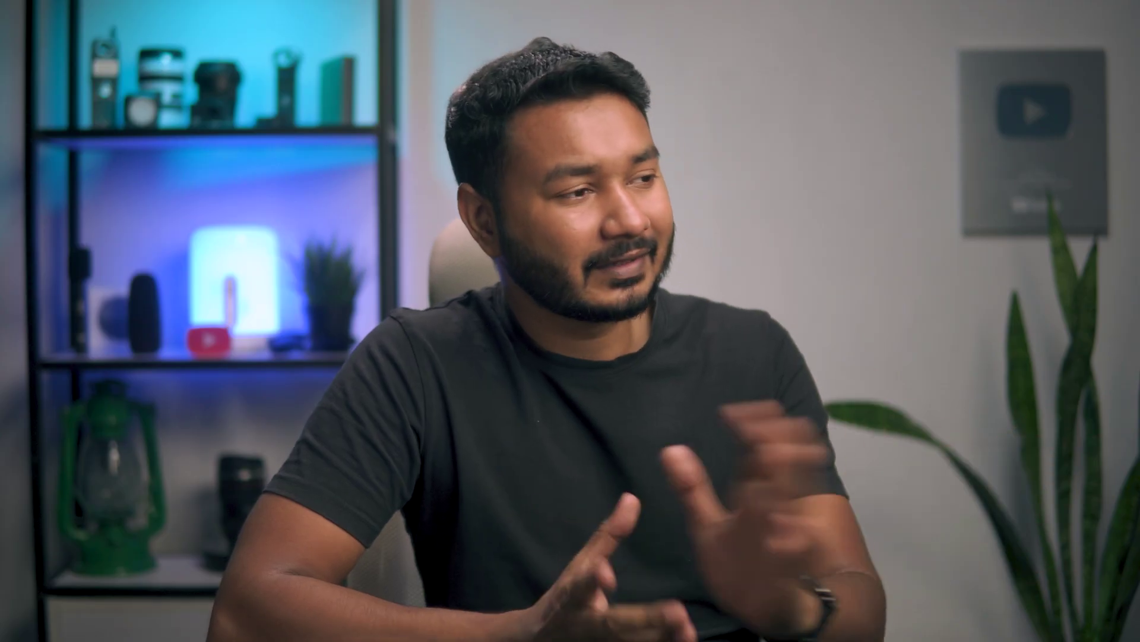